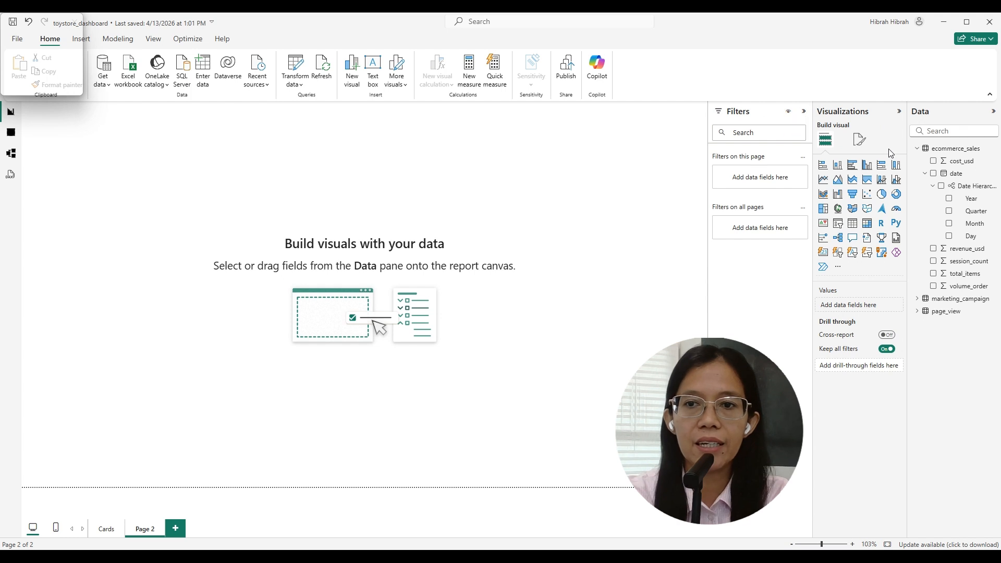
Step: Insert a line and clustered column chart with volume_order as columns, session_count as the line and Month on the X-axis
left_click(896, 180)
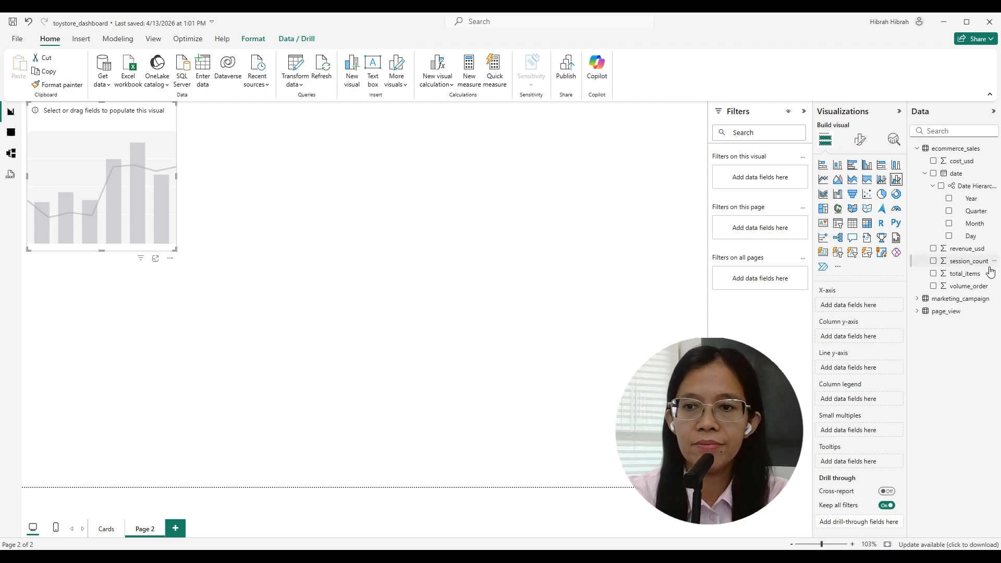
left_click(935, 287)
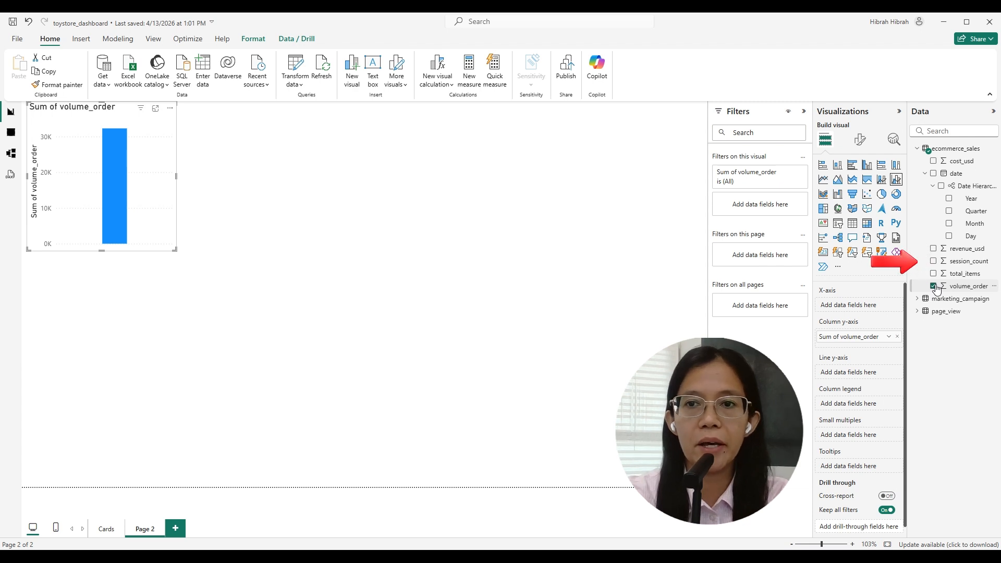
left_click(933, 261)
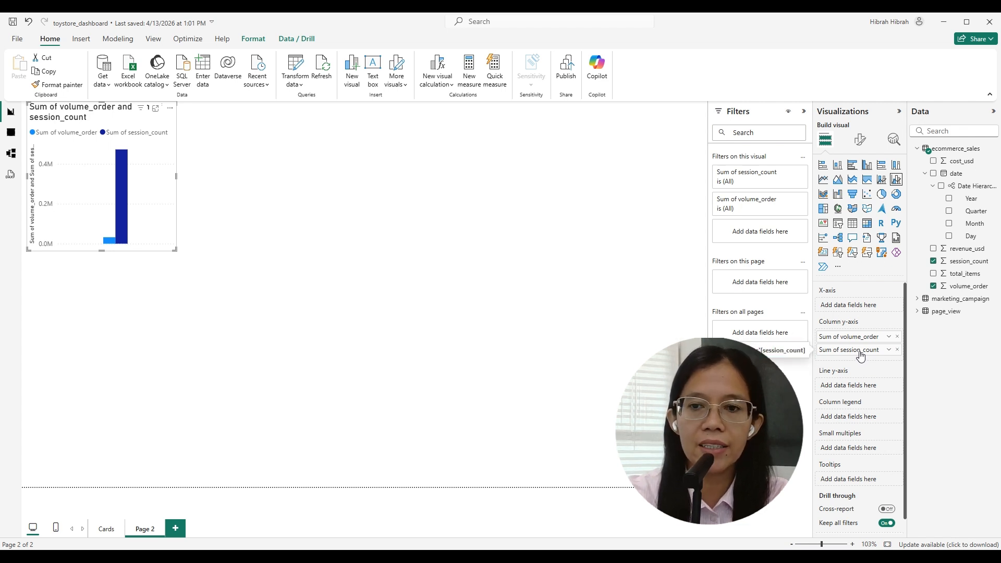
left_click_drag(860, 356, 861, 385)
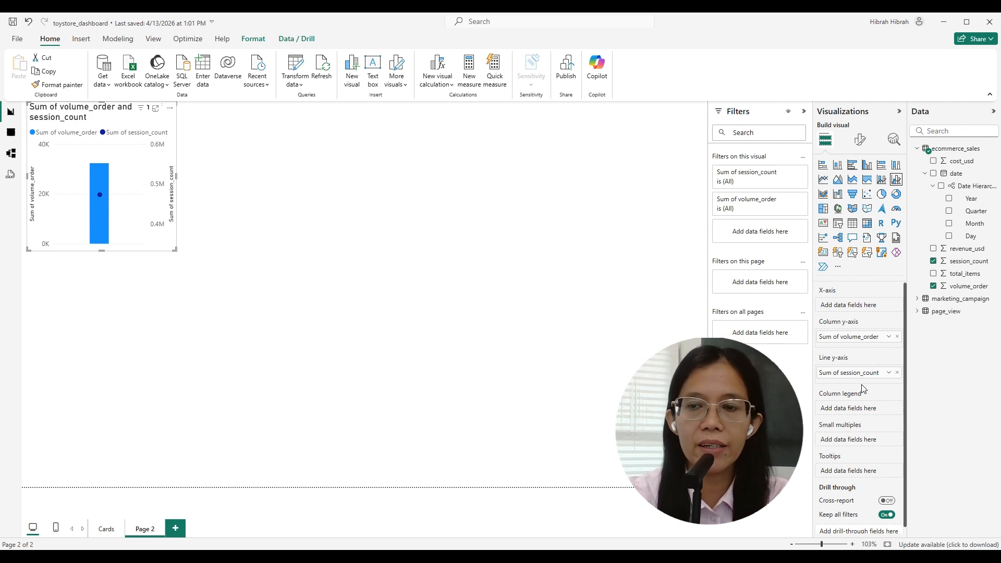
left_click(948, 224)
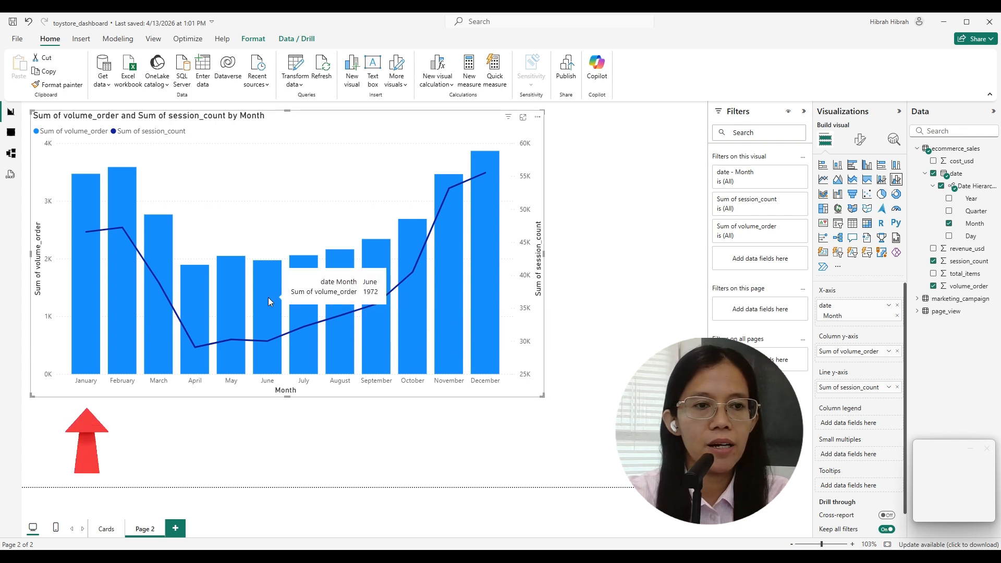
mouse_move(92, 271)
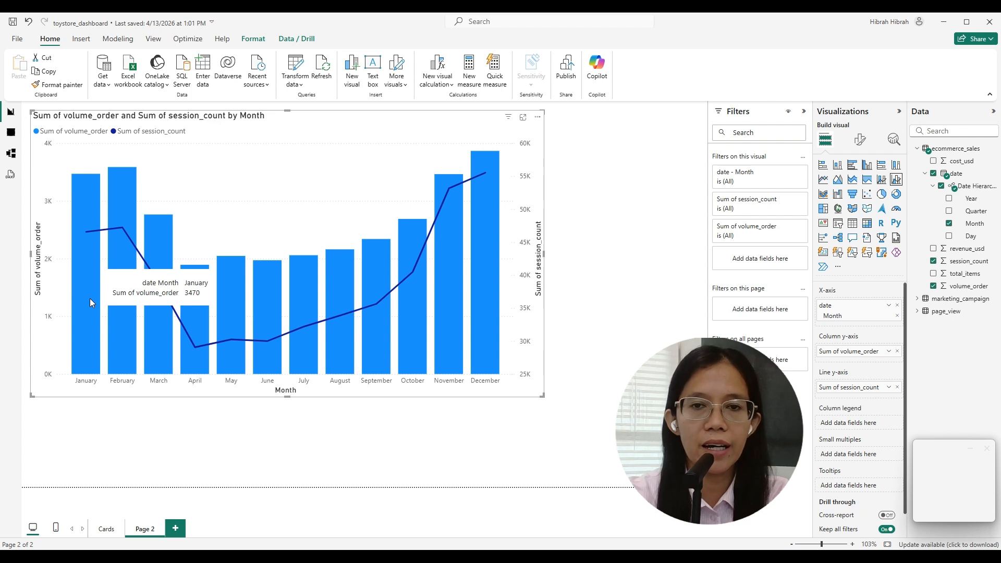
Step: Add a slicer based on the Year field, narrow it and place it beside the chart
left_click(651, 319)
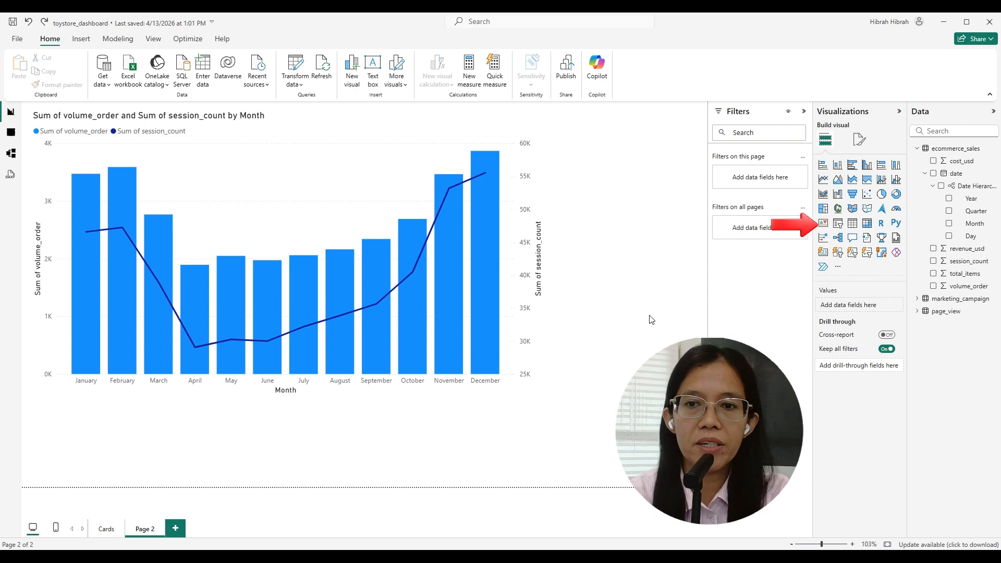
left_click(838, 224)
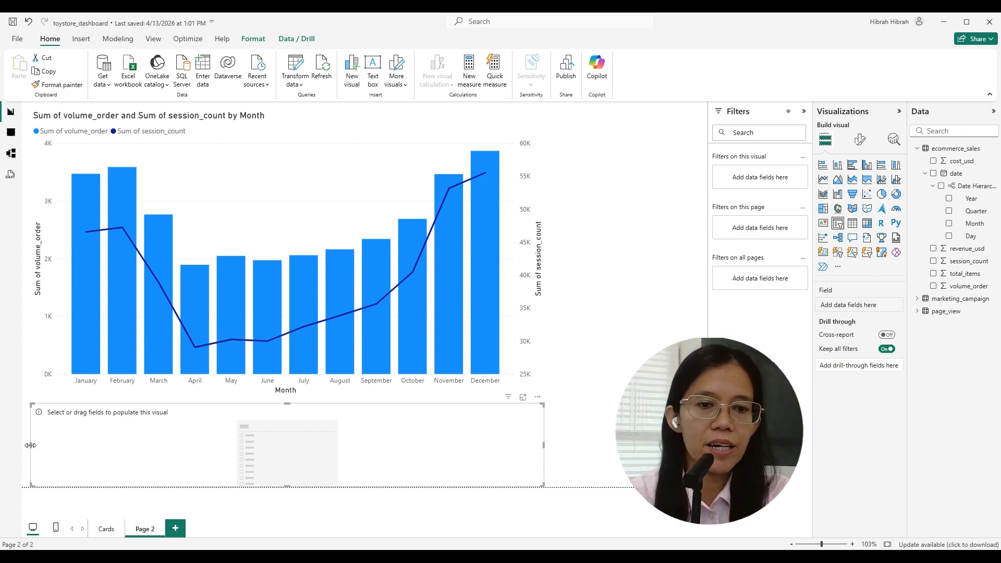
left_click_drag(31, 444, 430, 453)
left_click_drag(484, 416, 622, 163)
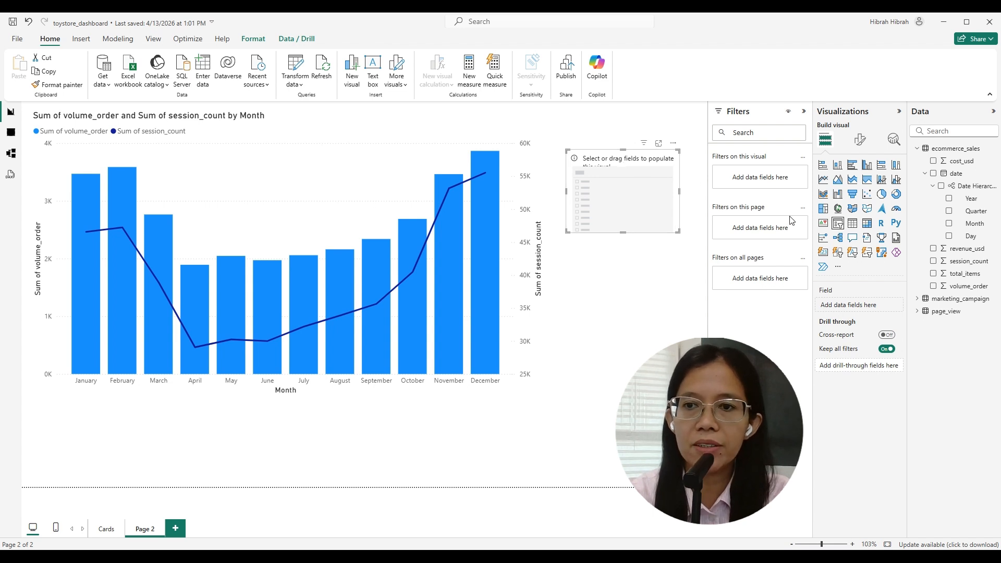
left_click(949, 199)
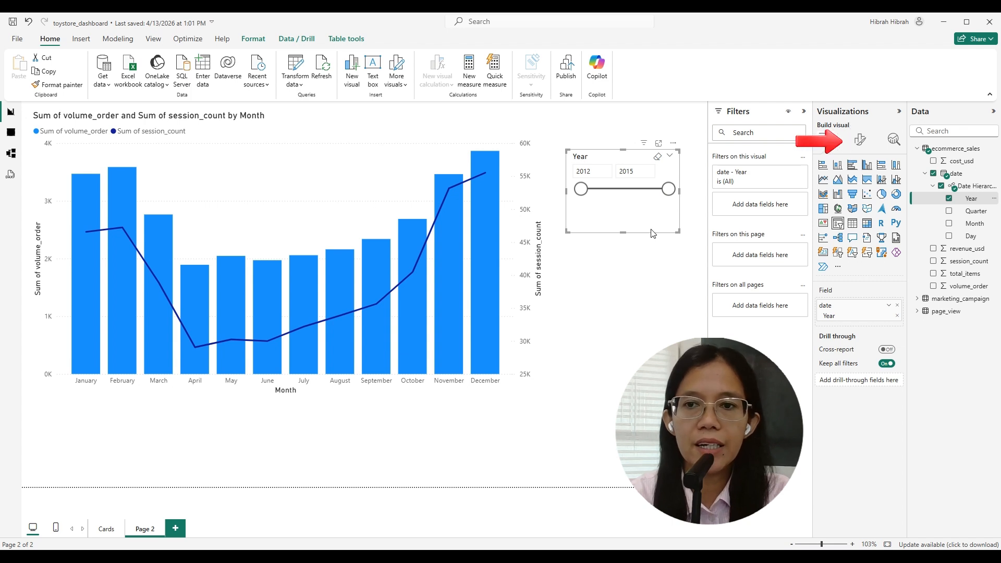
Step: Set the Year slicer's style to Vertical list
left_click(860, 141)
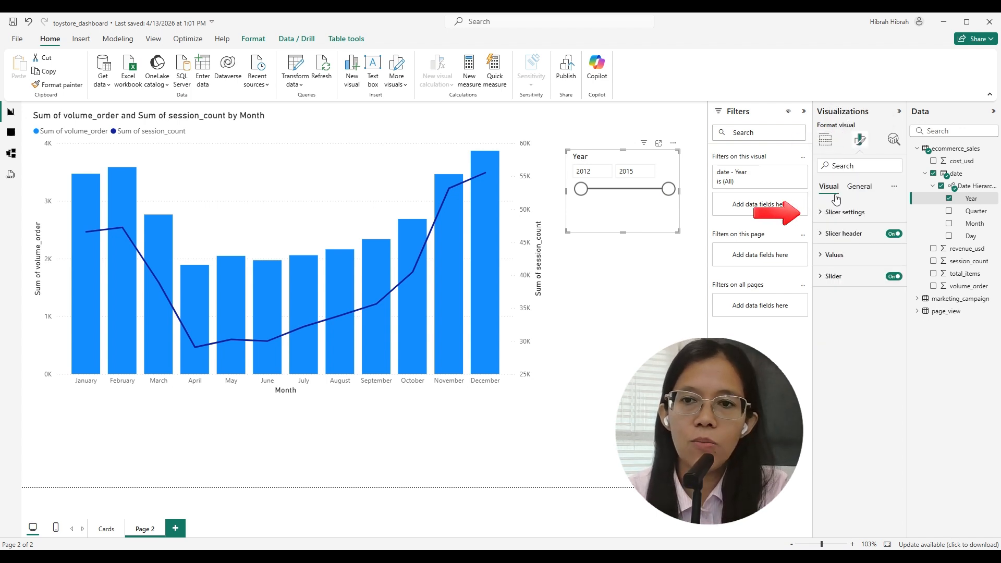
left_click(857, 264)
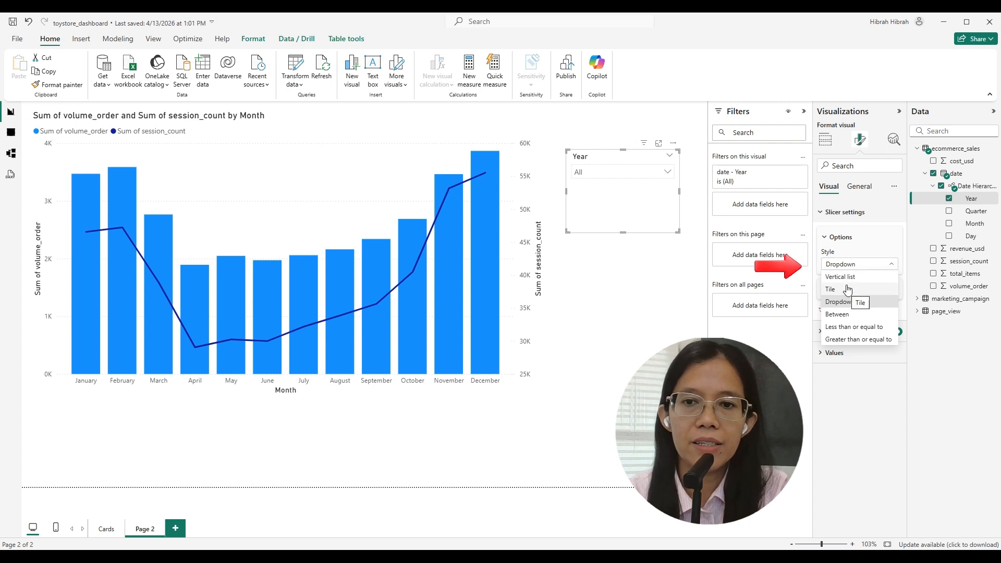
left_click(849, 278)
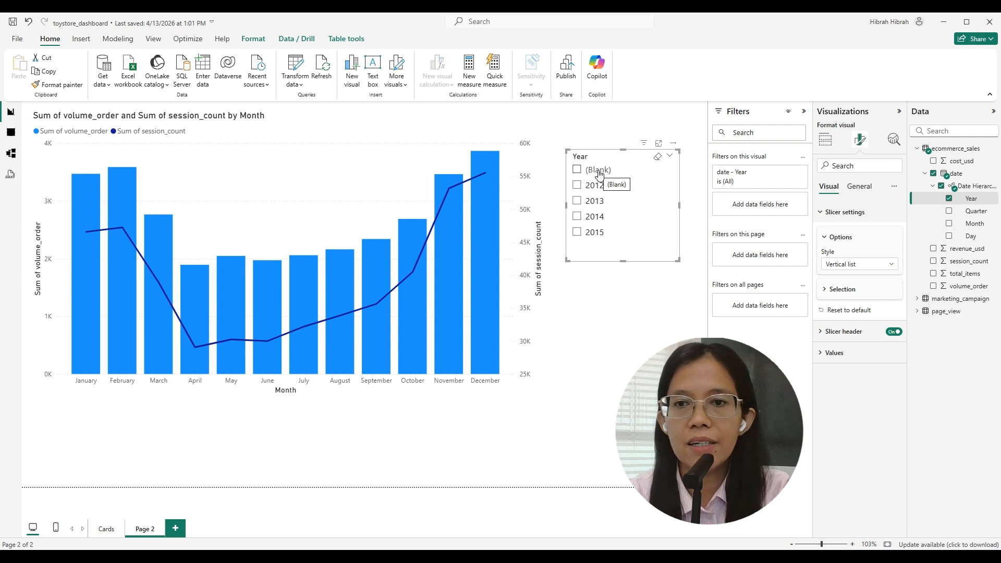
Step: Exclude (Blank) from the Year slicer by using basic filtering with all other years selected
left_click(788, 173)
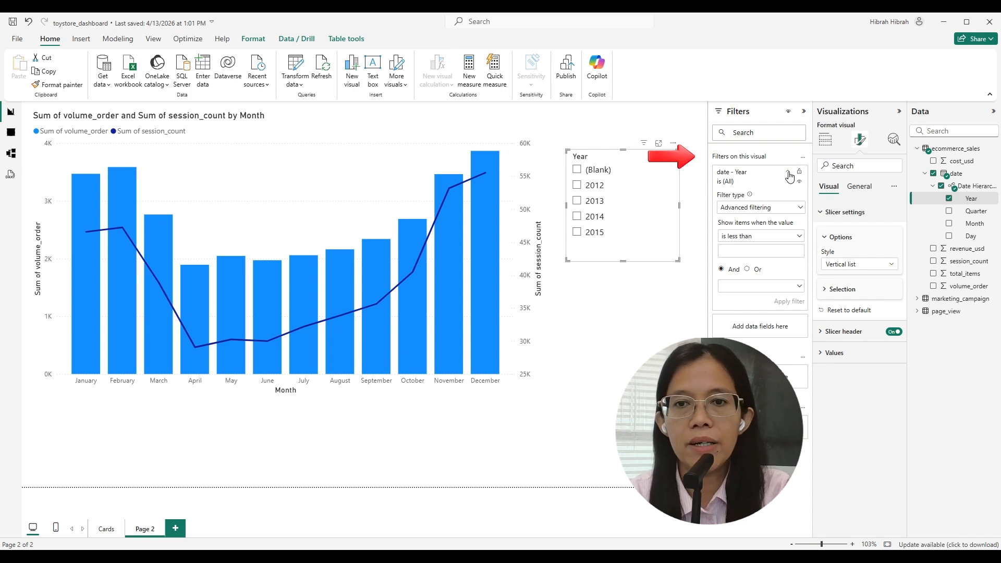
left_click(798, 208)
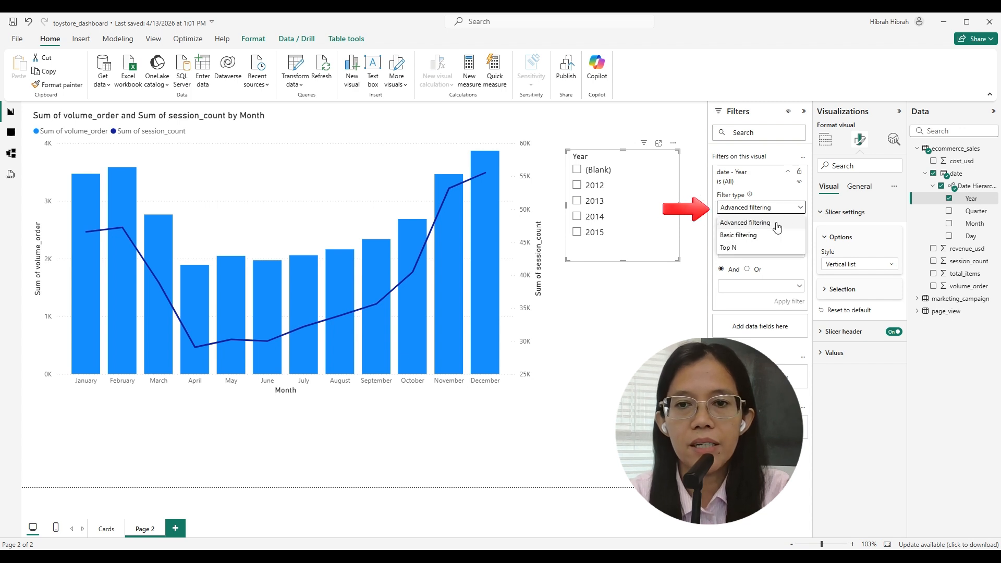
left_click(756, 235)
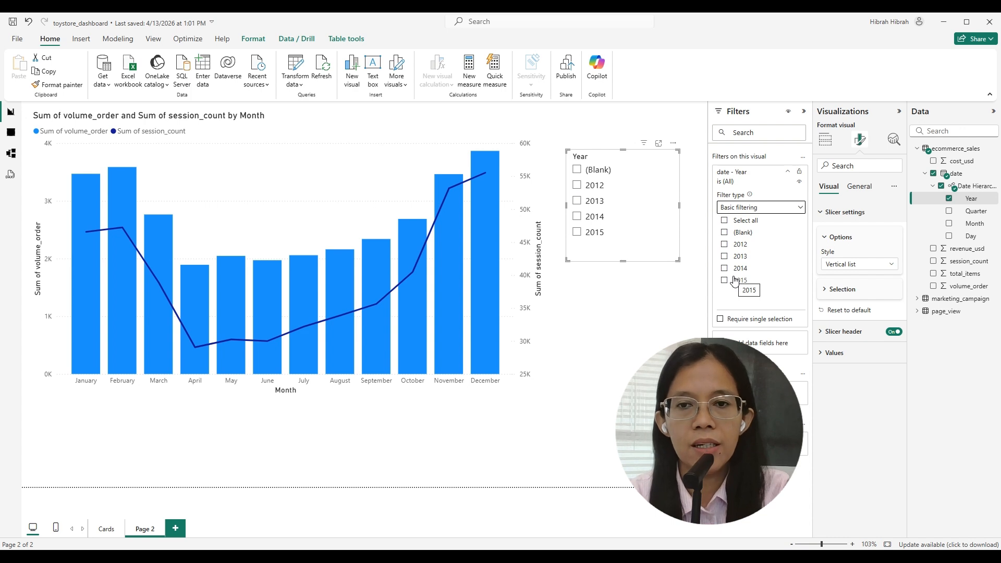
left_click(724, 221)
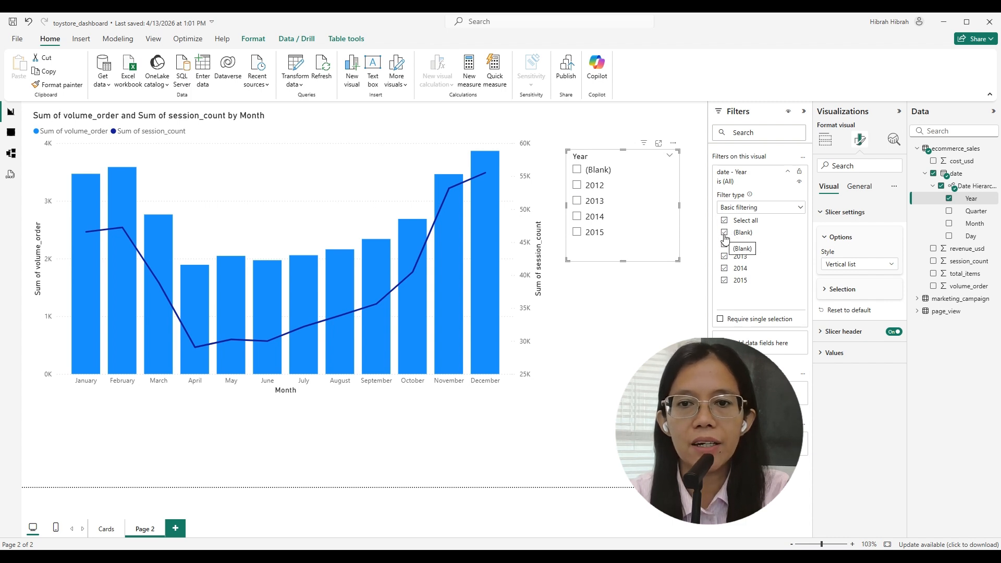
left_click(724, 235)
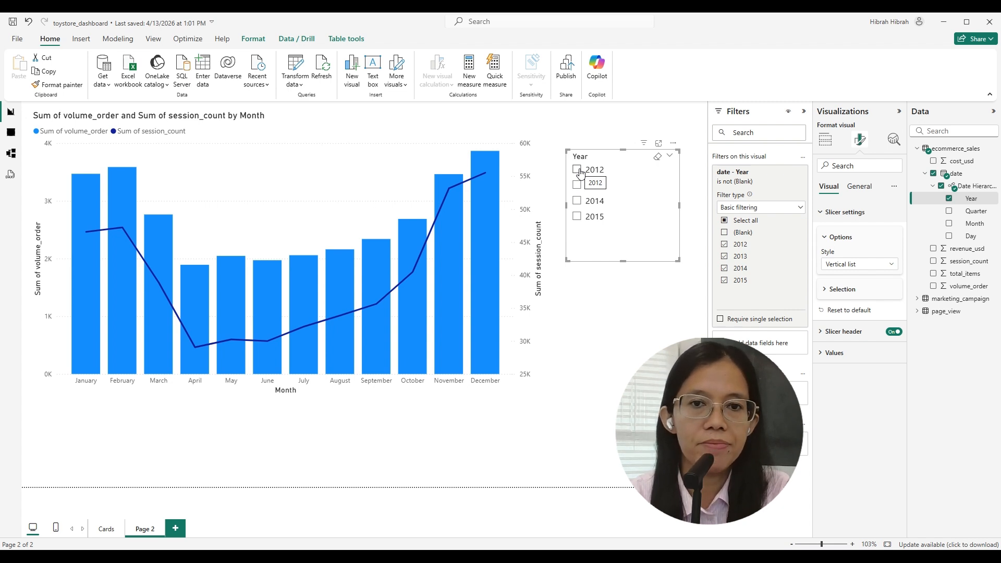
Step: Filter the chart to 2014 with the Year slicer
left_click(577, 203)
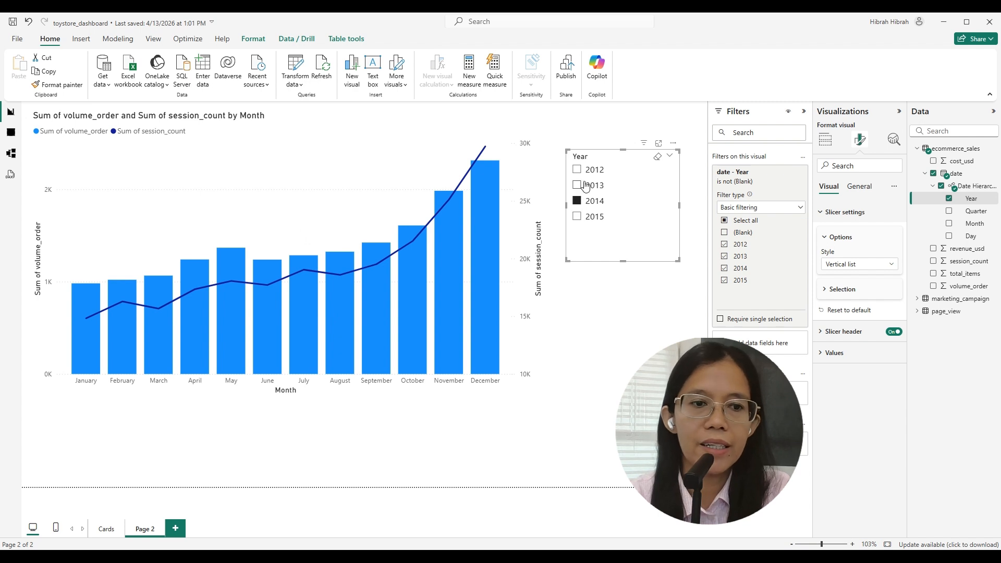
left_click(586, 186)
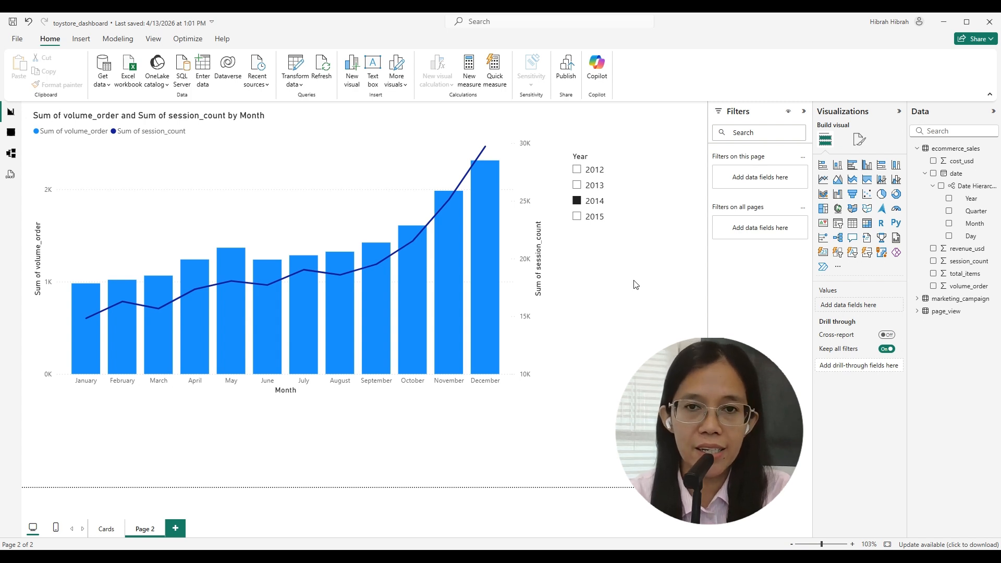
Step: Set the chart title to "Performa Volume Order dan Website Session" in the Segoe UI Semibold font
left_click(460, 129)
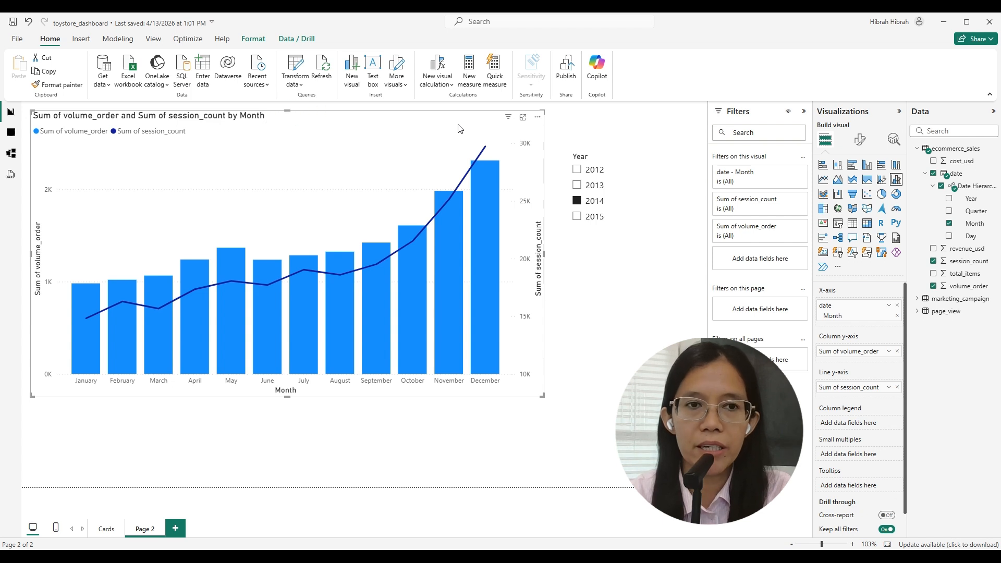
left_click(858, 140)
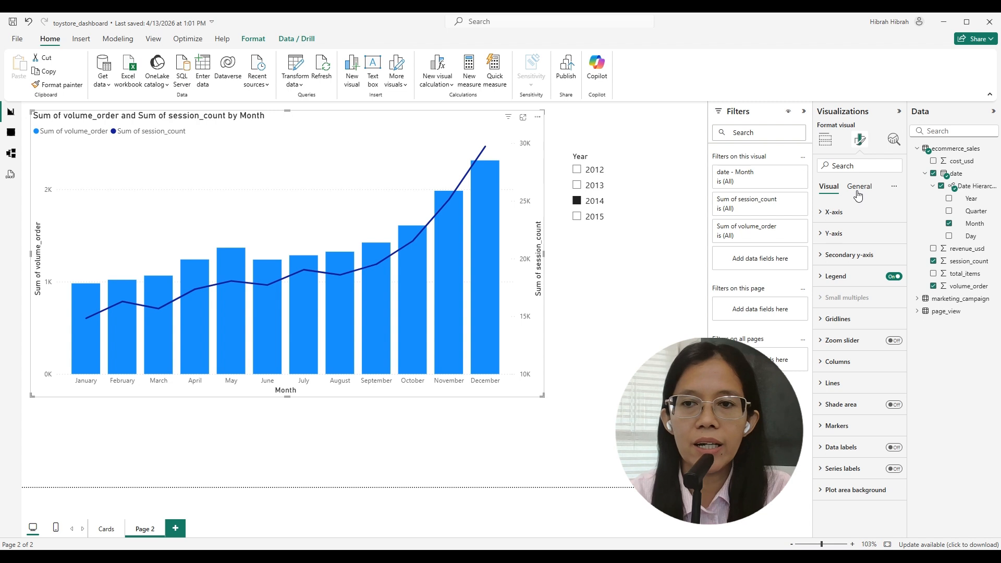
left_click(858, 187)
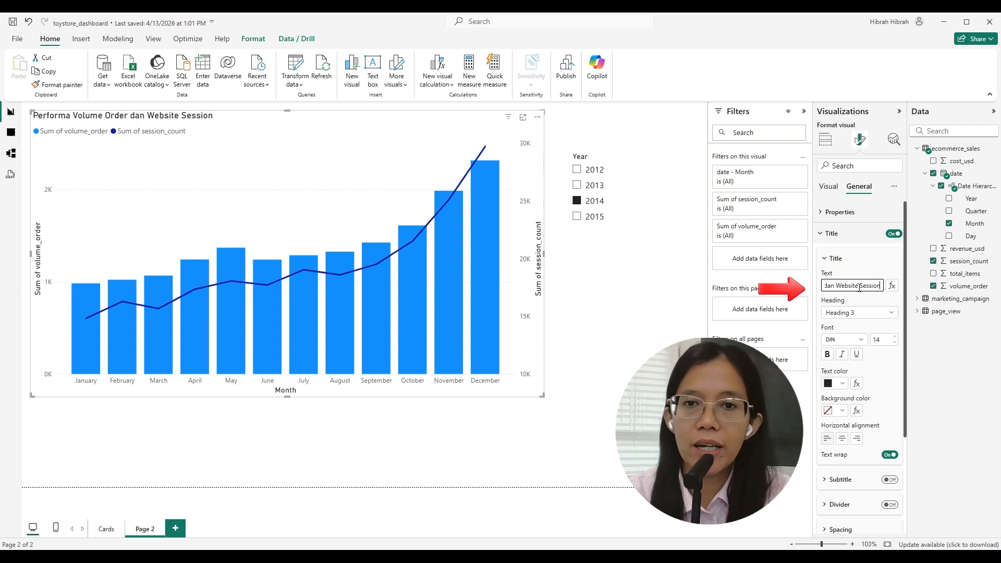
left_click(858, 344)
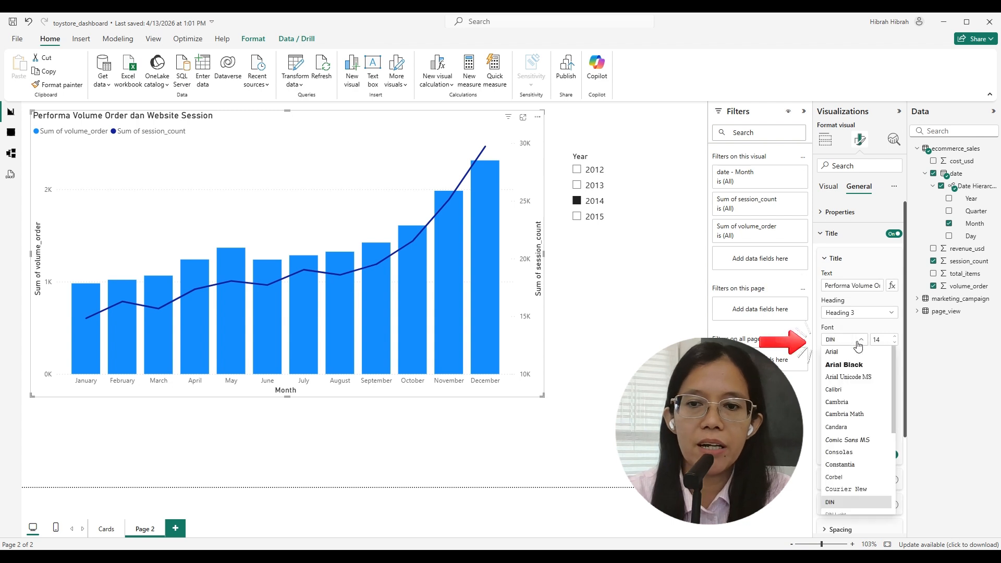
scroll(896, 452, "down", 3)
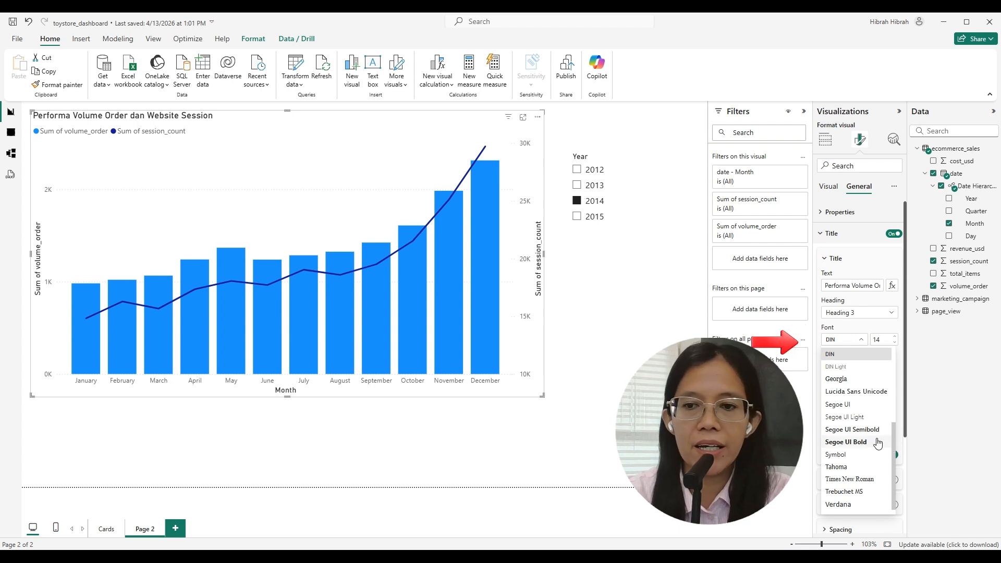
left_click(877, 429)
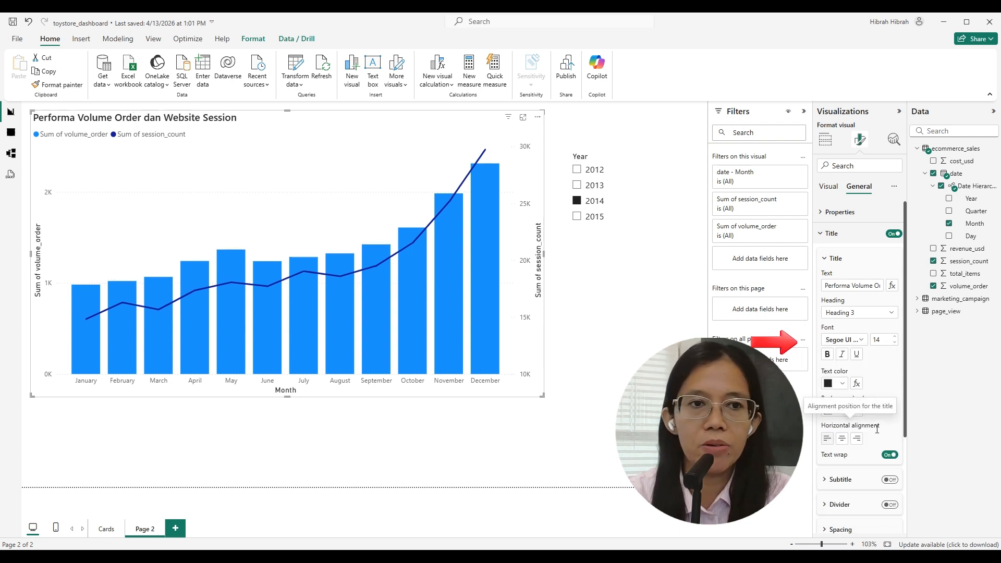
Step: Format the chart title with dark blue text, a light gray background and centered alignment
left_click(842, 383)
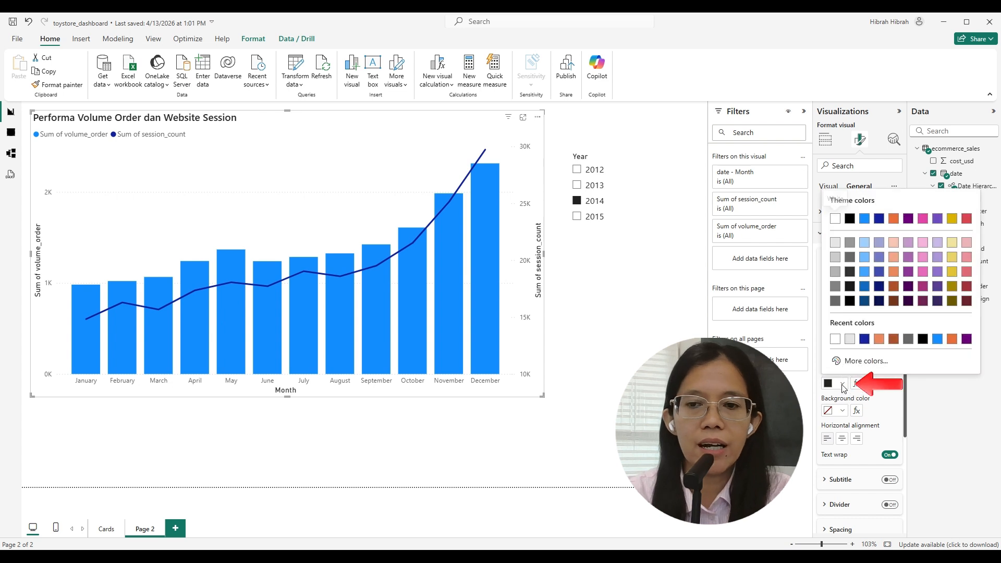
left_click(866, 340)
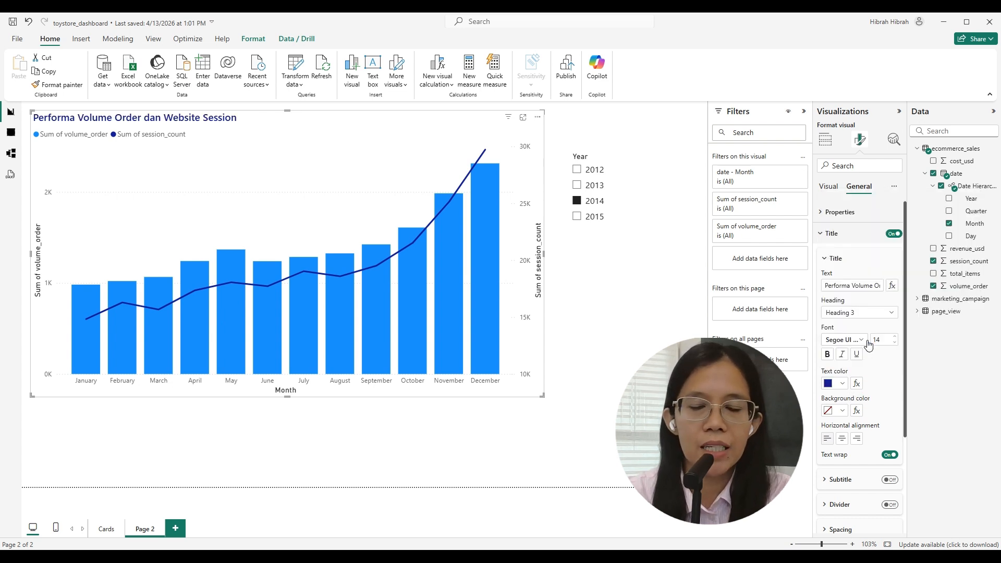
left_click(842, 411)
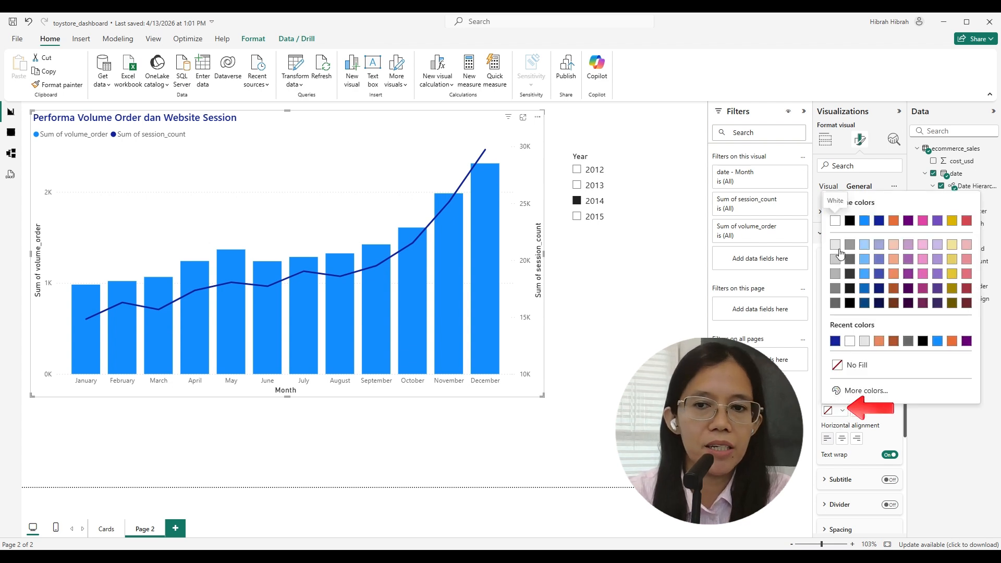
left_click(836, 245)
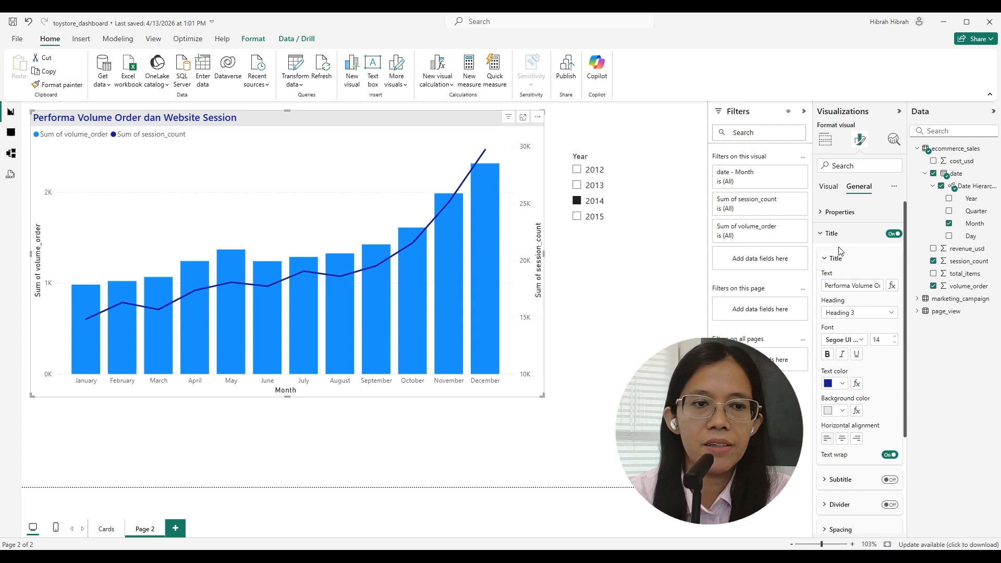
left_click(843, 440)
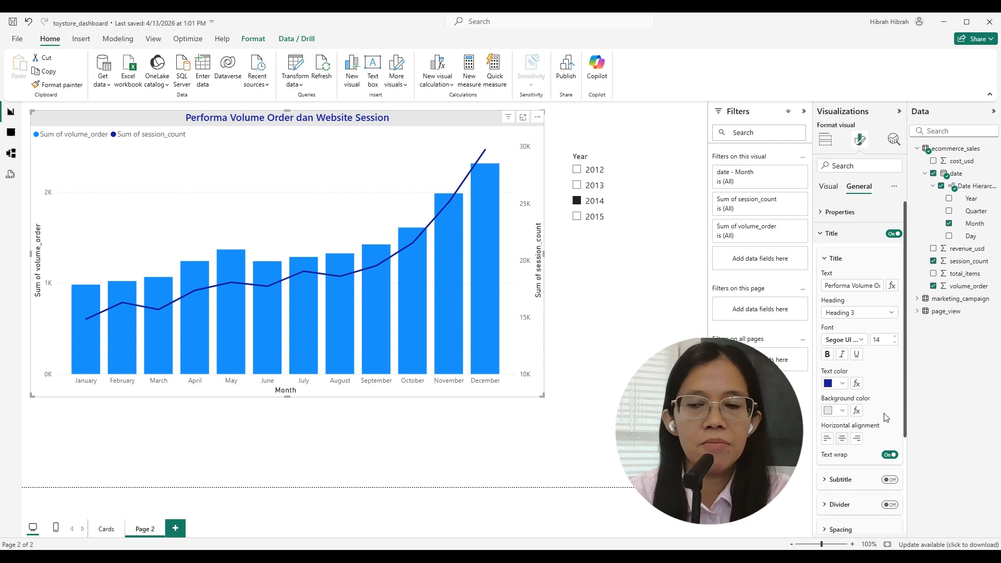
Step: Rename the chart's column y-axis field to "Volume Order" for this visual
left_click(829, 187)
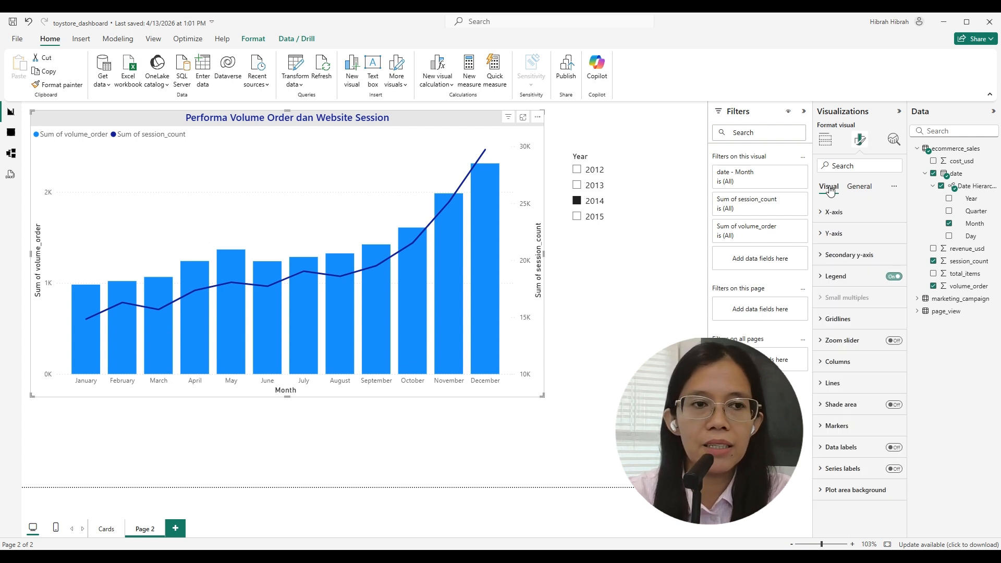
left_click(826, 141)
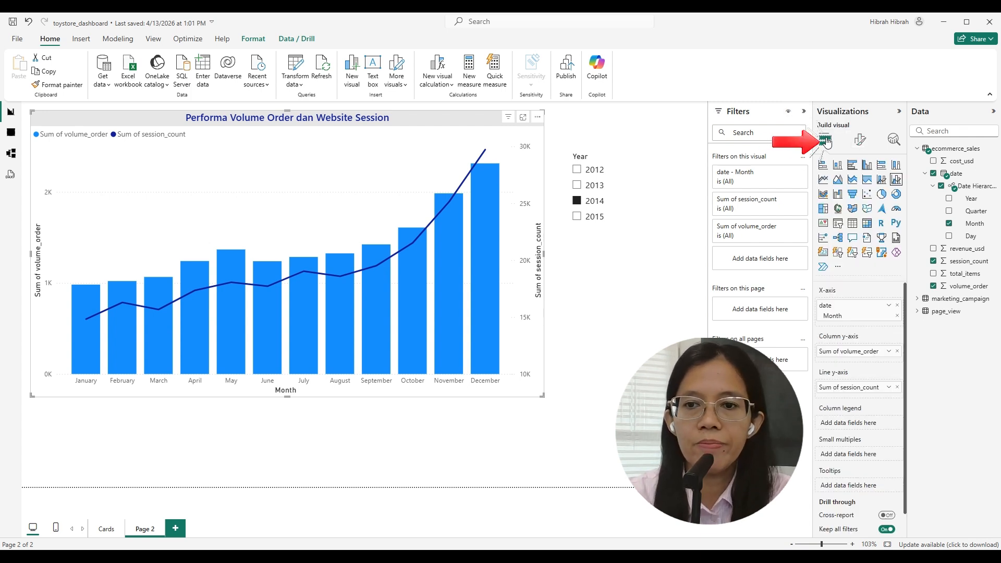
right_click(845, 359)
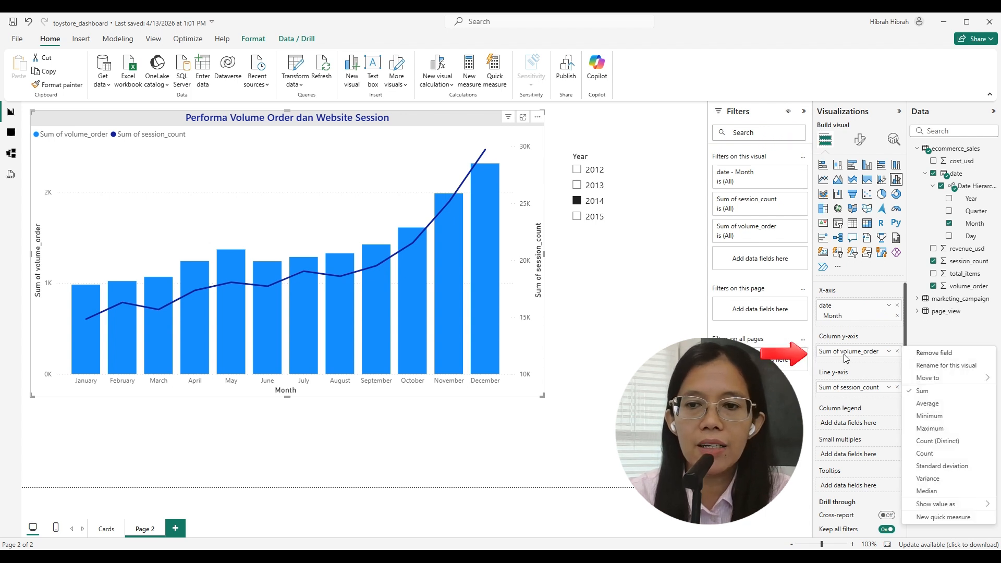
left_click(952, 367)
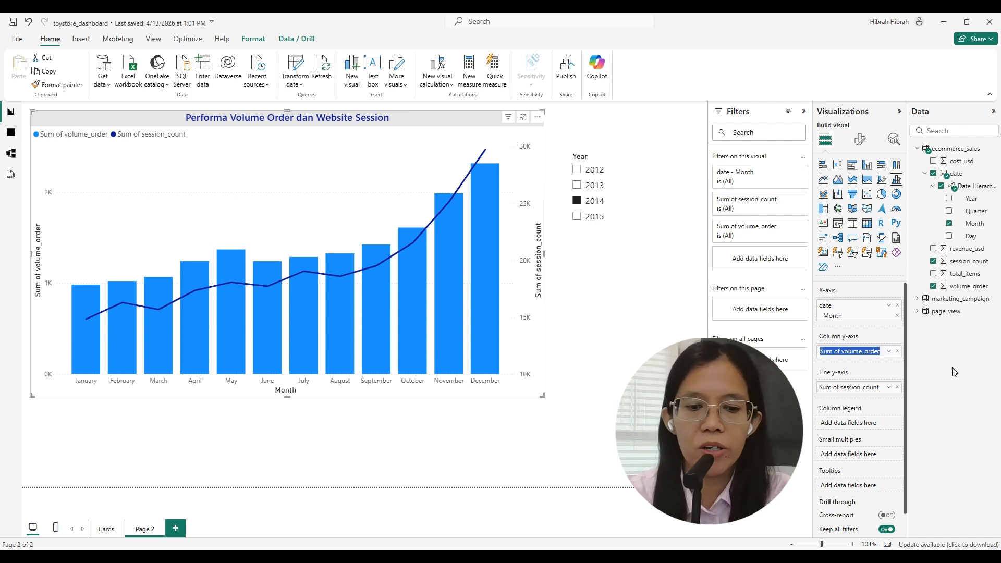
type("Volume Order")
key("Return")
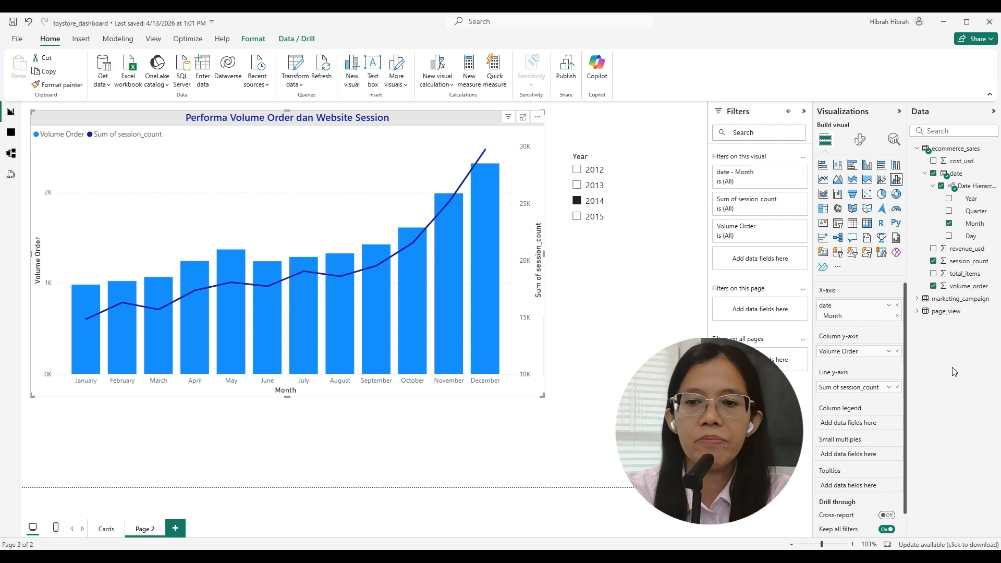
Step: Rename the chart's line y-axis field to "Website Session" for this visual
right_click(847, 395)
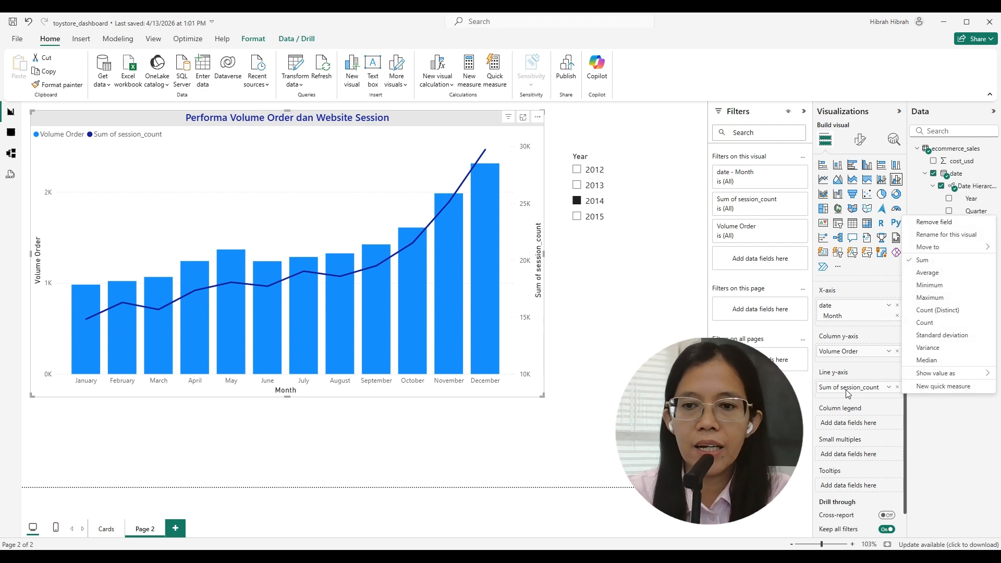
left_click(954, 235)
key("ctrl+a")
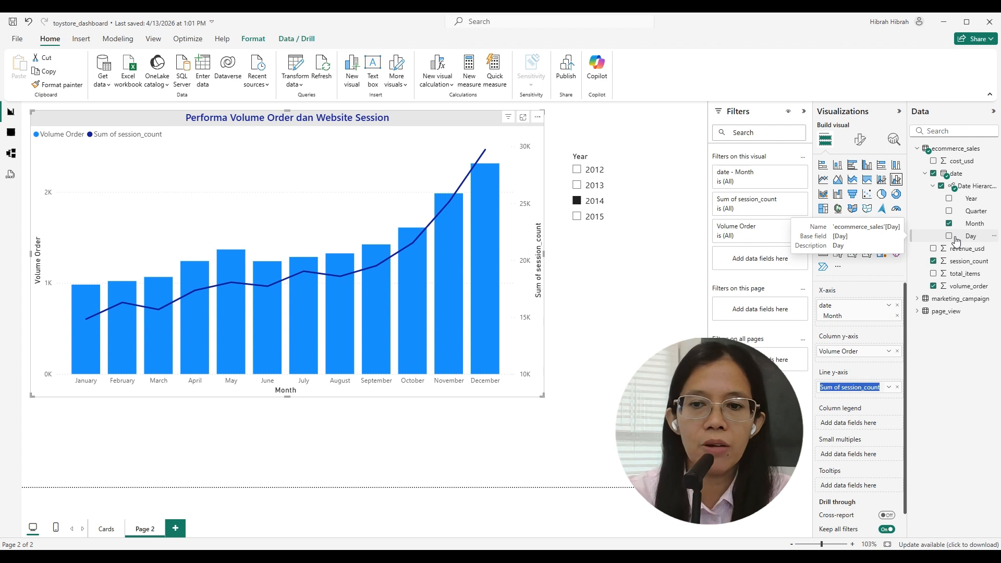
type("WEbs")
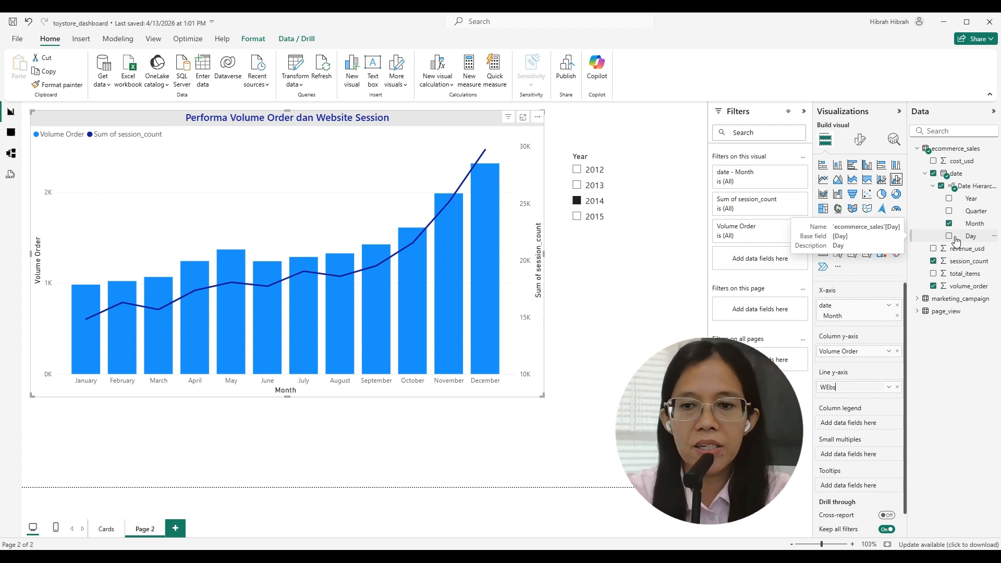
type("ite Session")
key("Return")
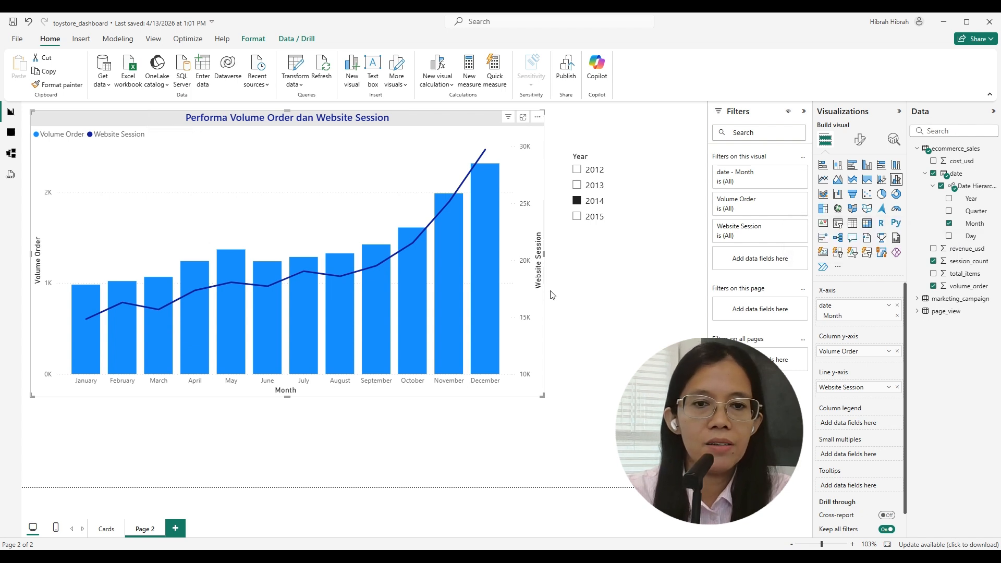
Step: Change the color of all the chart's columns to medium gray
mouse_move(486, 285)
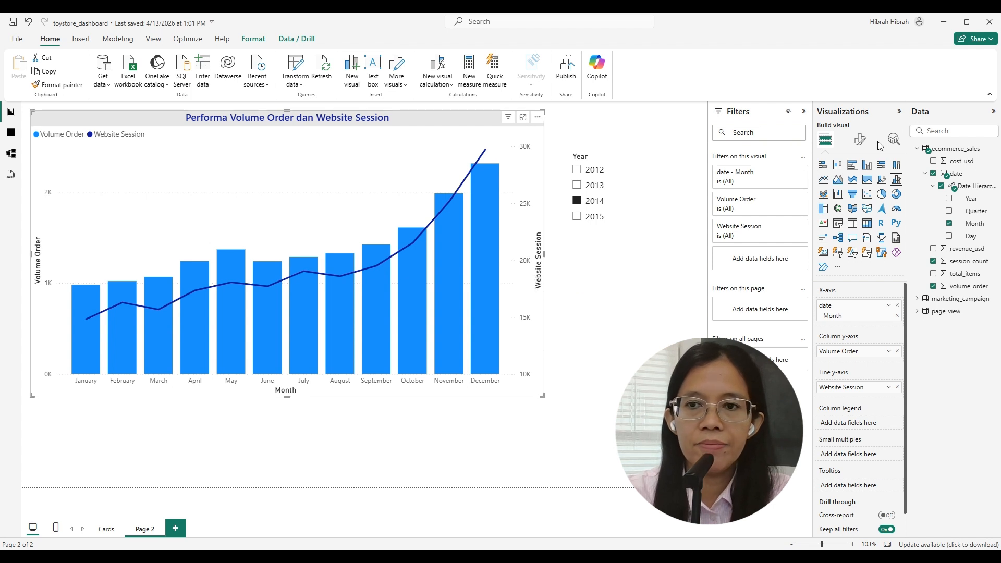
left_click(857, 141)
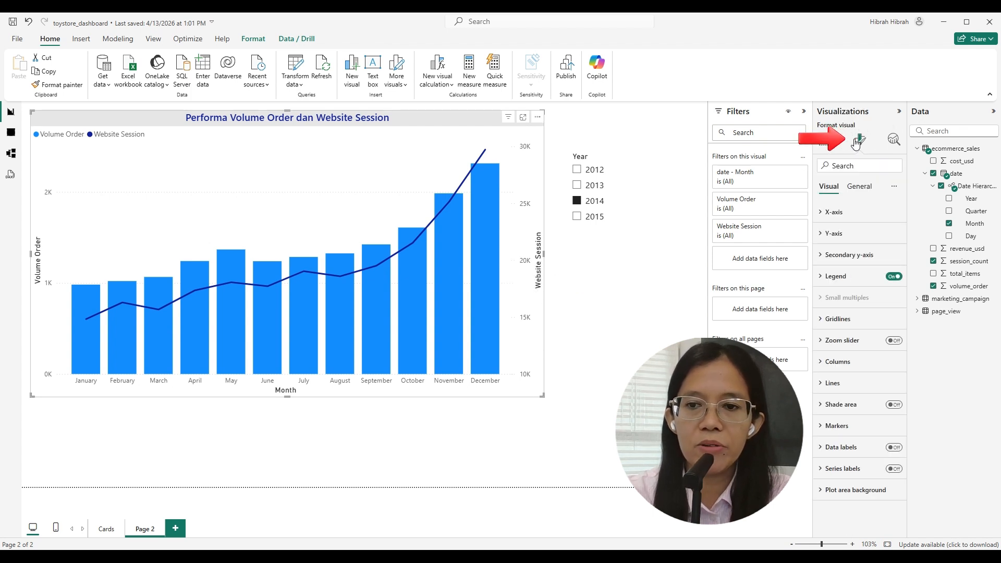
left_click(845, 368)
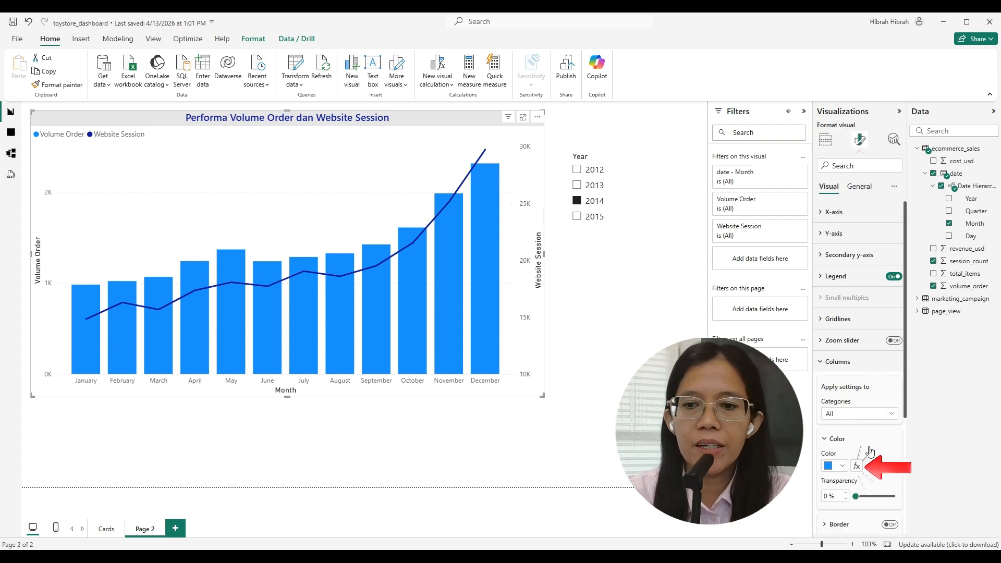
left_click(843, 467)
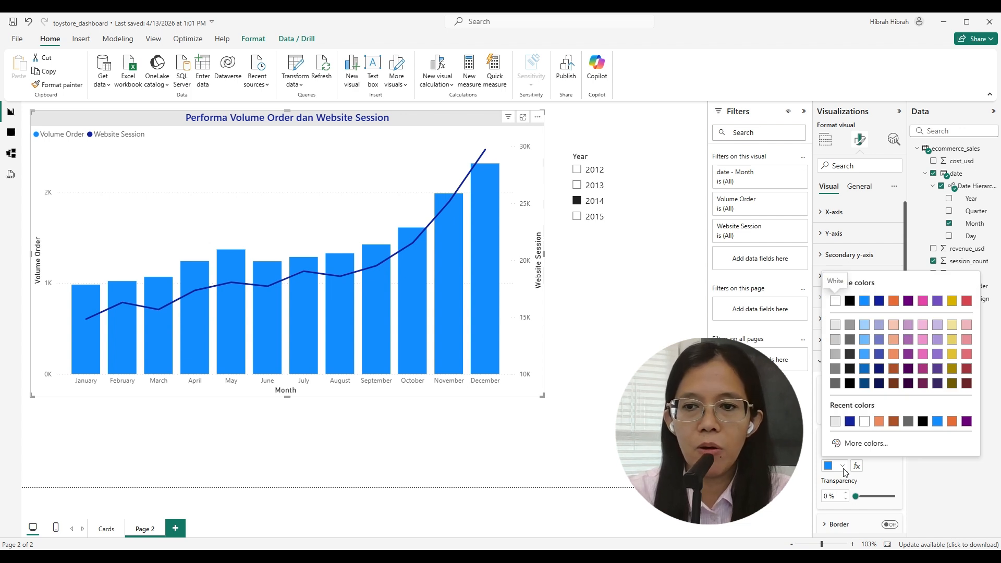
left_click(835, 355)
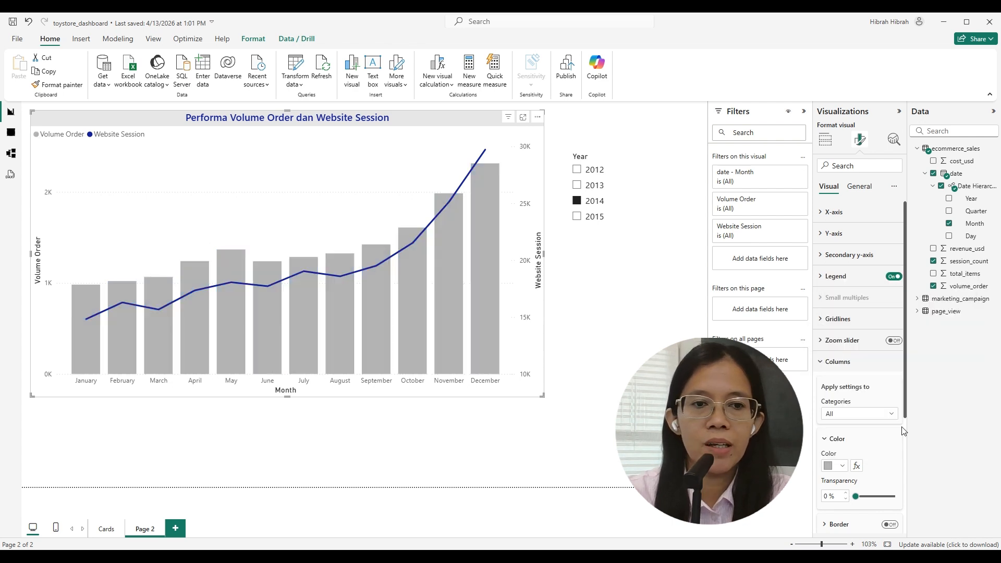
Step: Change the color of the Website Session line to a custom green
left_click(818, 362)
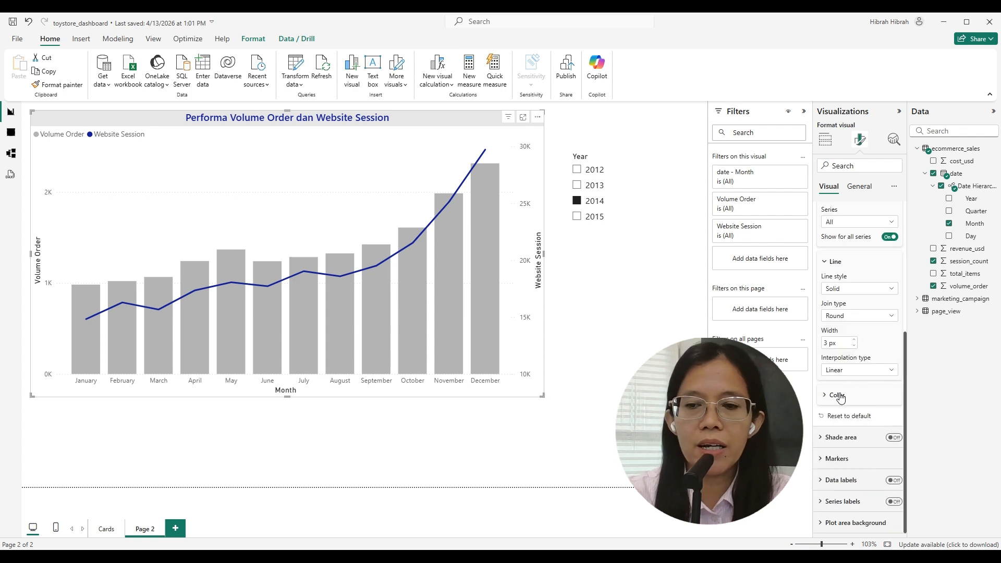
left_click(837, 396)
left_click(840, 423)
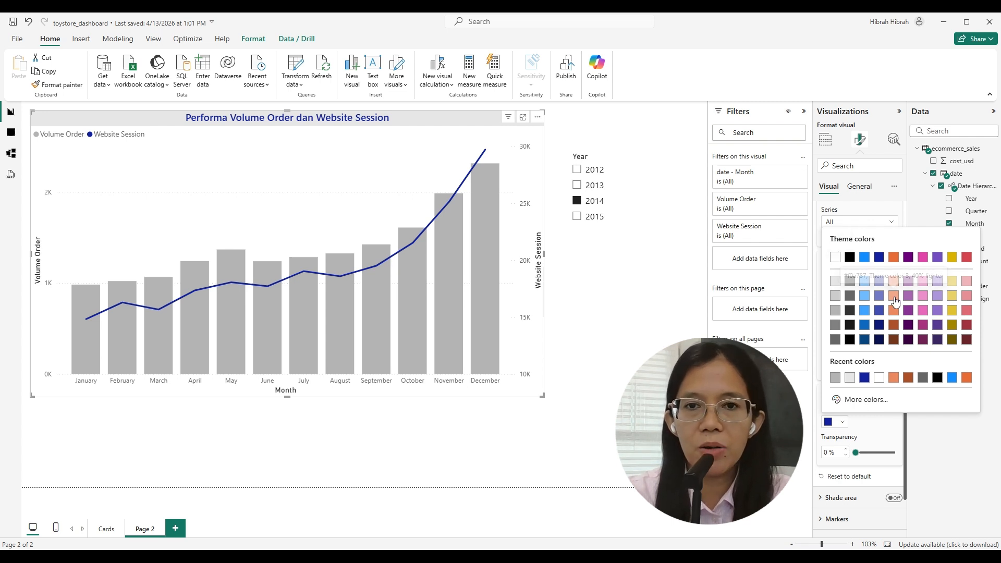
left_click(849, 401)
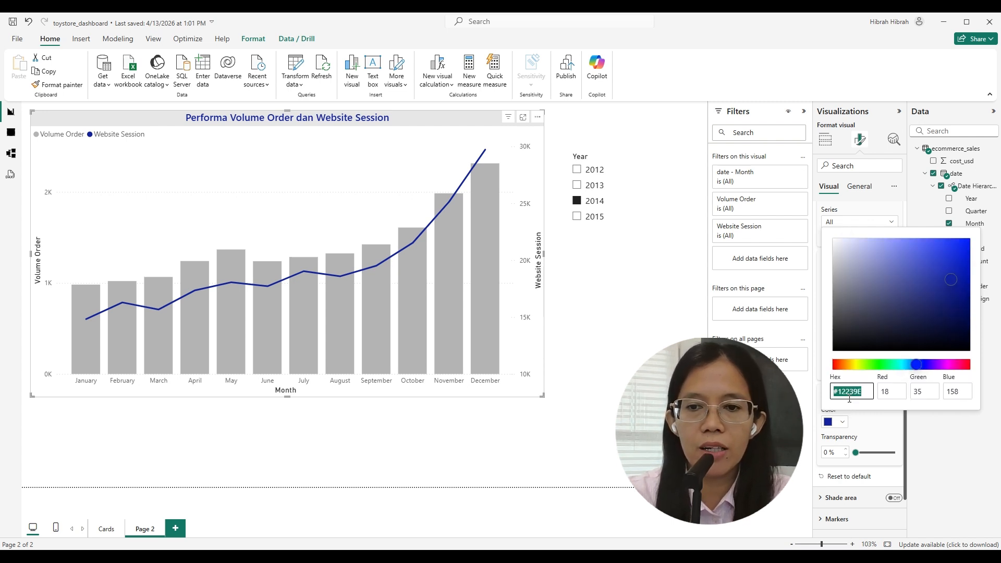
left_click(884, 365)
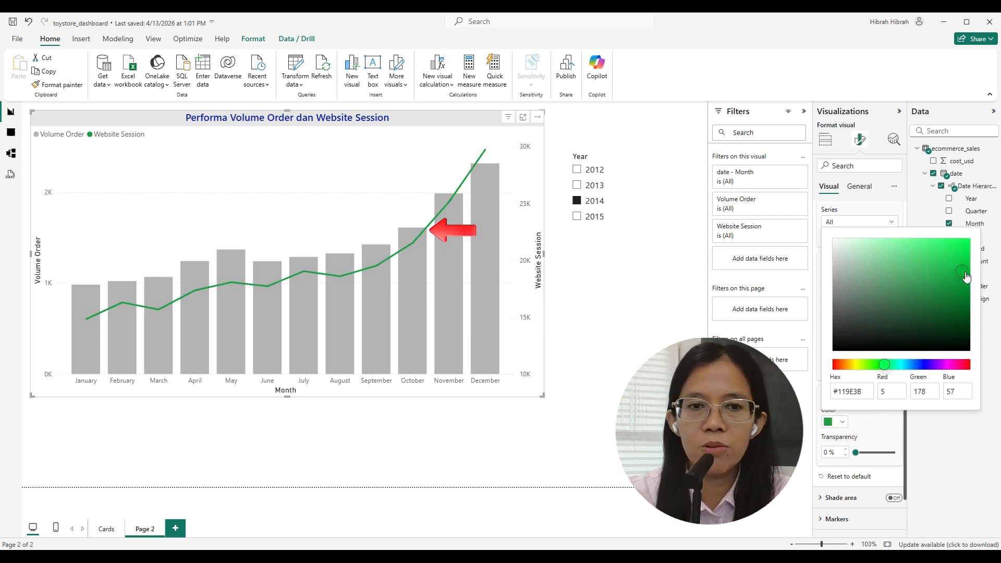
left_click(958, 454)
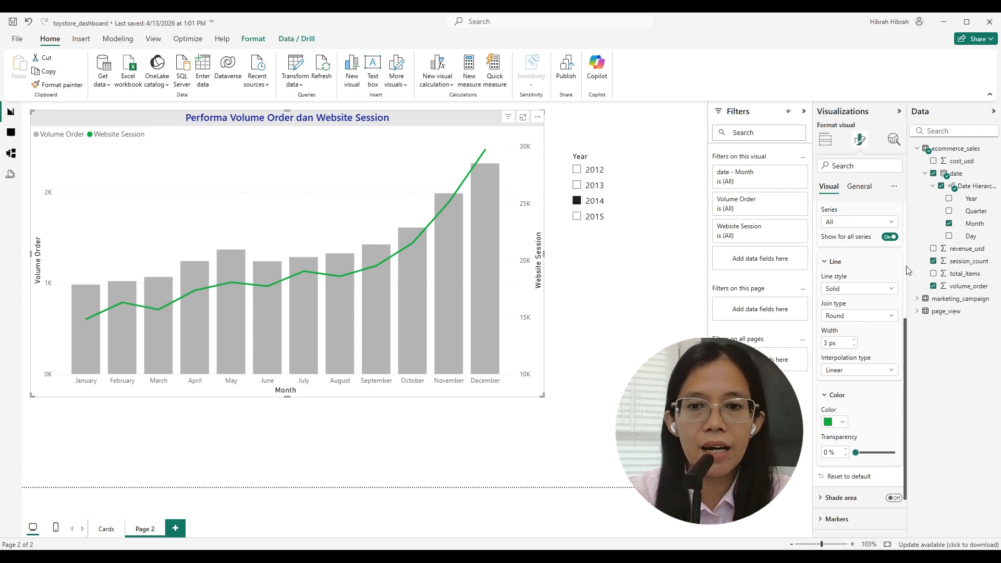
Step: Turn on data labels for the combo chart and turn off its X-axis title
scroll(820, 385, "up", 4)
left_click(821, 384)
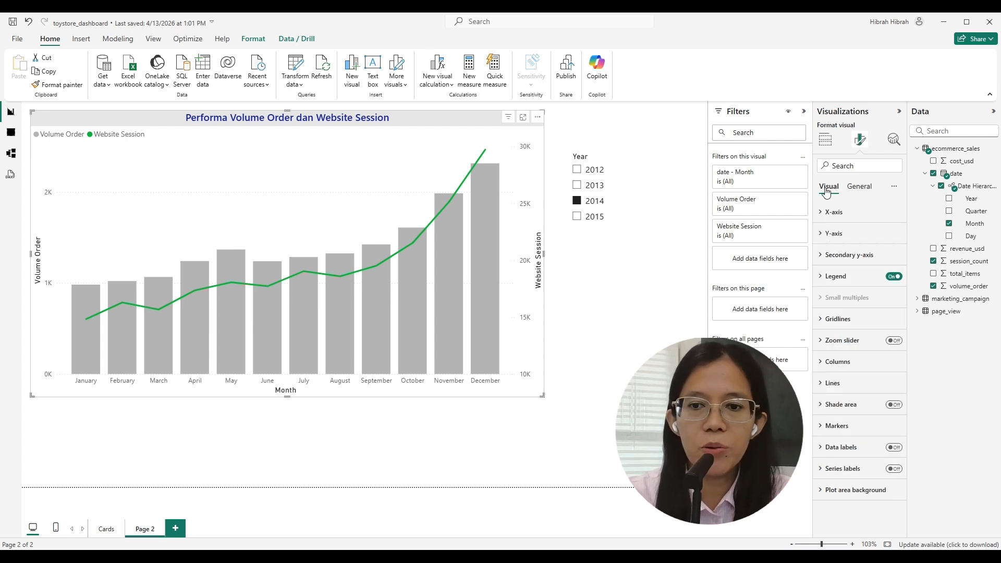
left_click(899, 452)
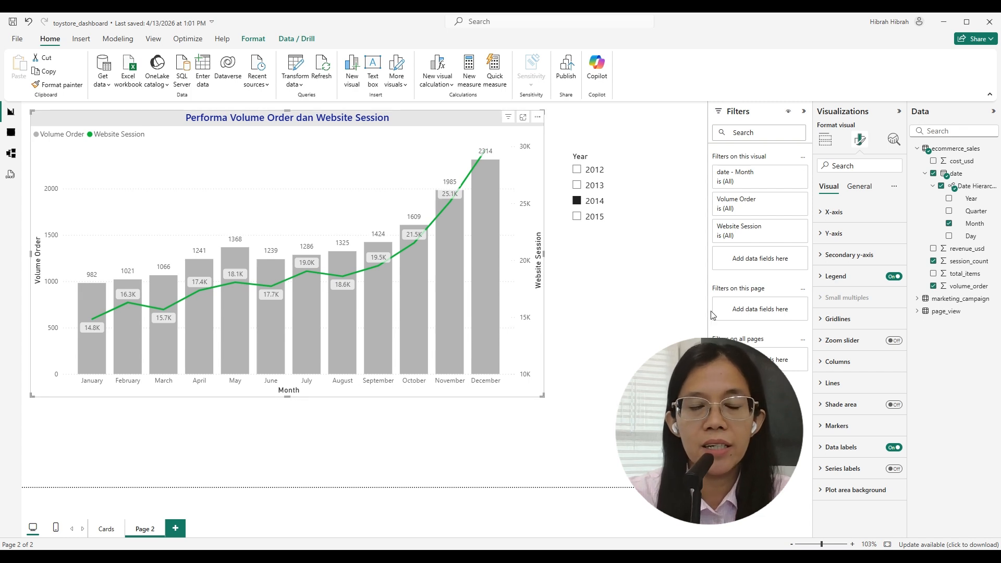
left_click(833, 212)
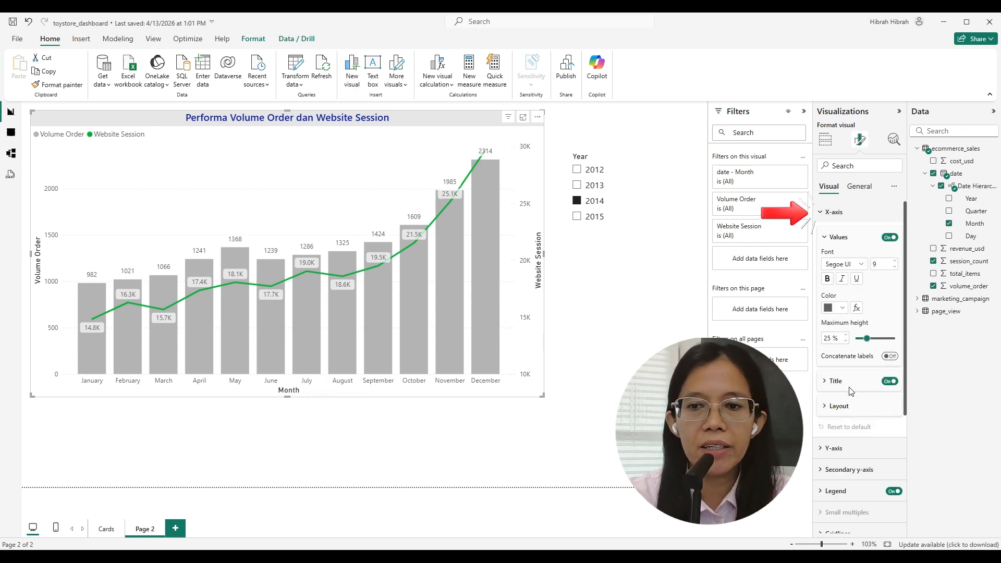
left_click(890, 384)
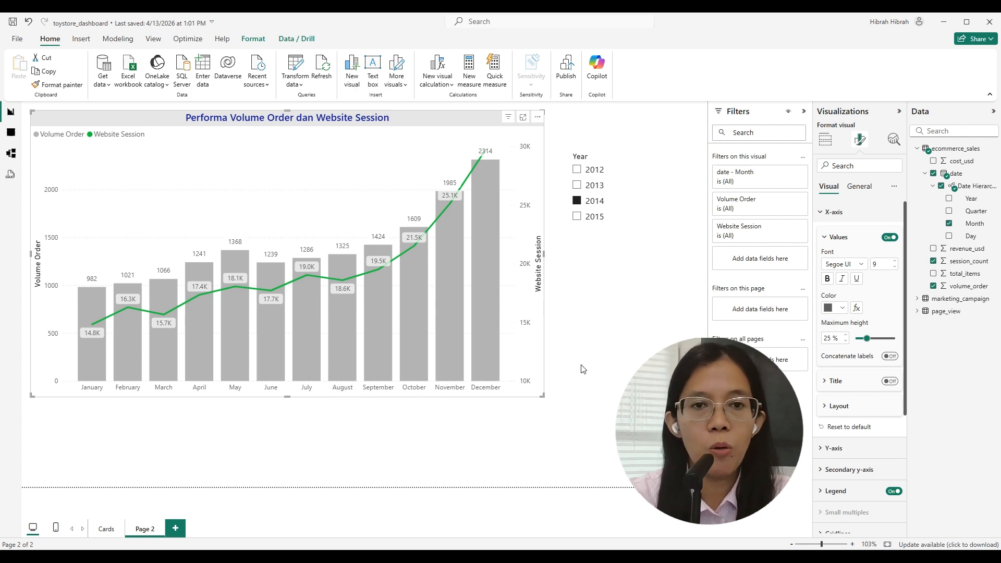
Step: Replace the Year slicer's header with a visual title reading "Select Year"
left_click(628, 239)
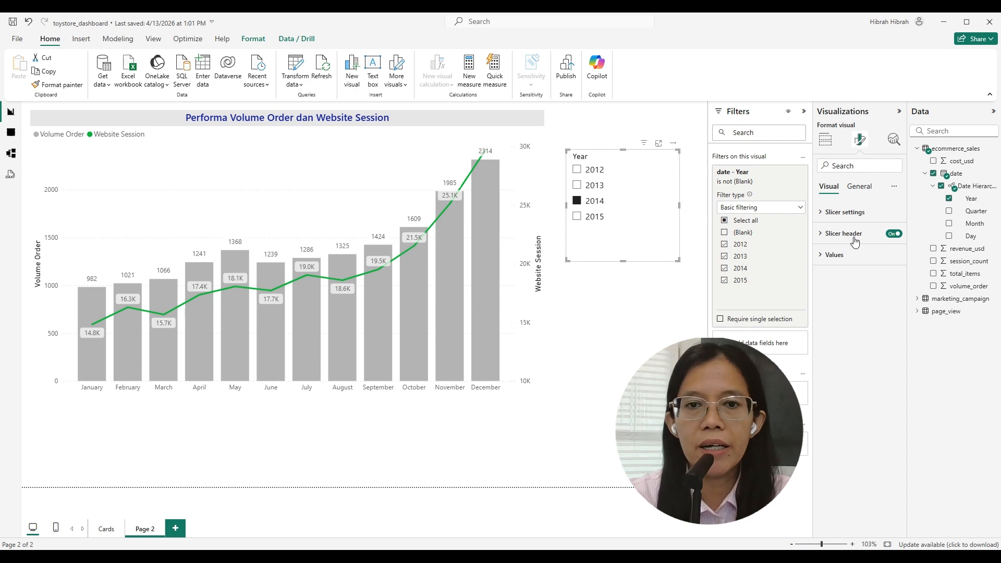
left_click(893, 236)
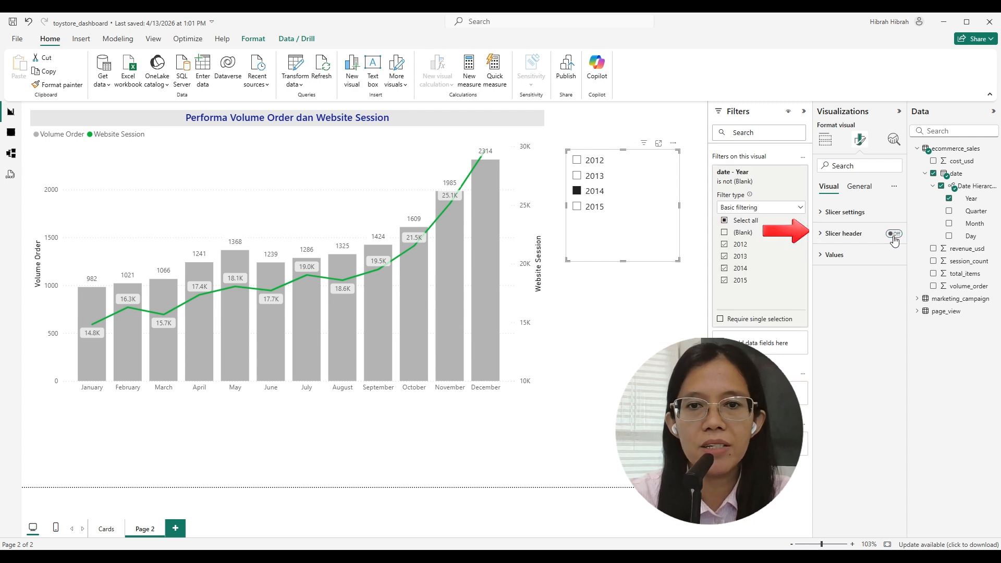
left_click(860, 187)
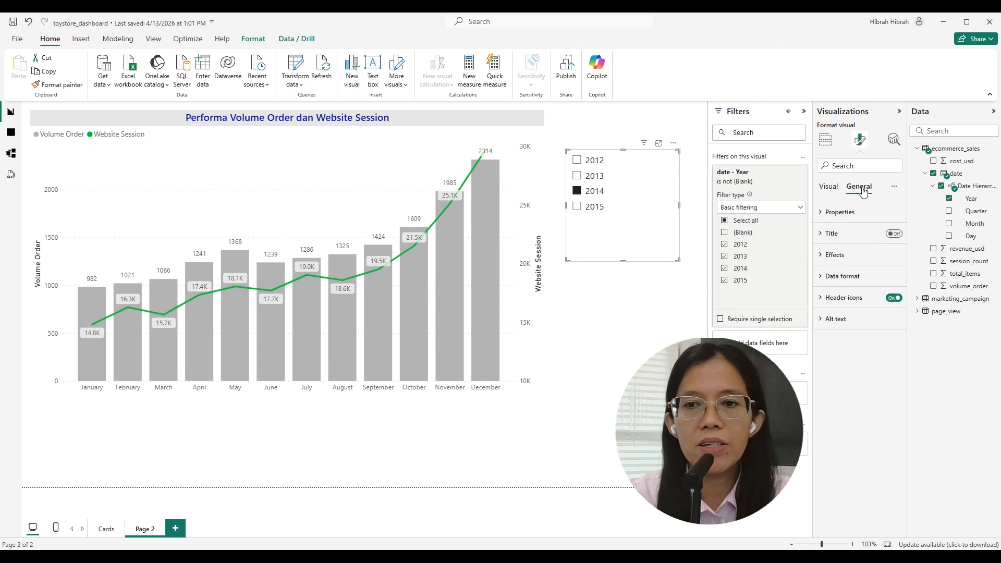
left_click(898, 237)
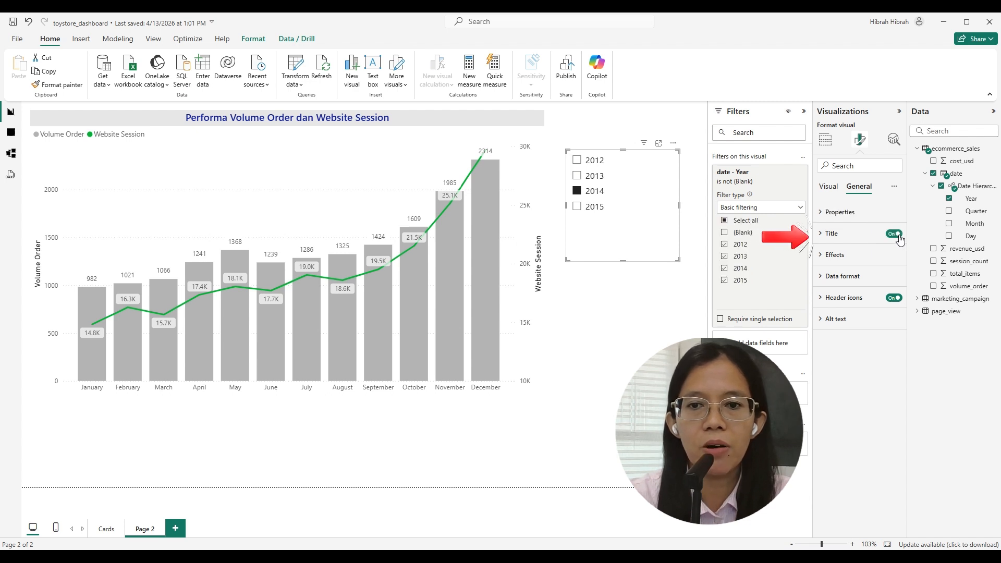
left_click(831, 234)
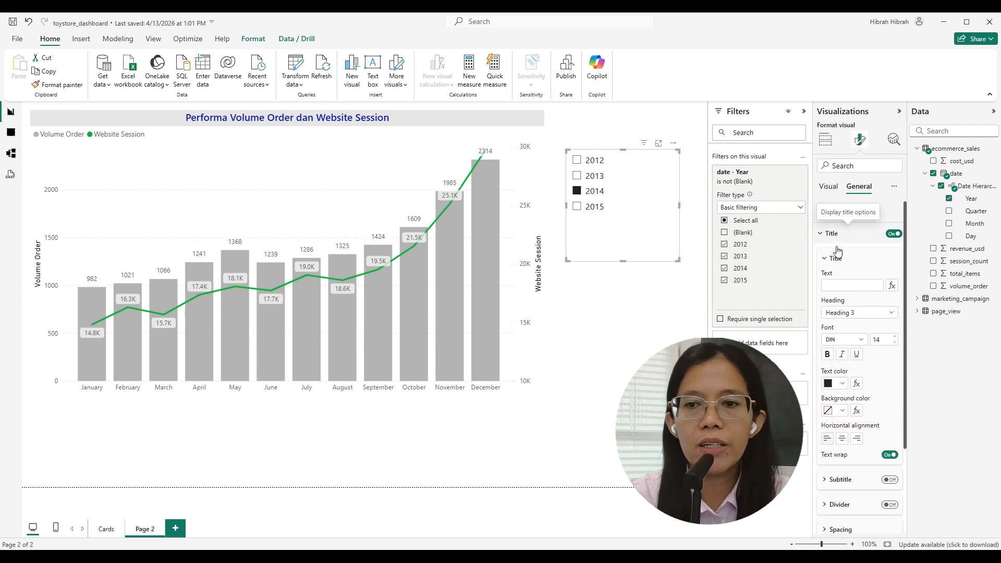
left_click(846, 285)
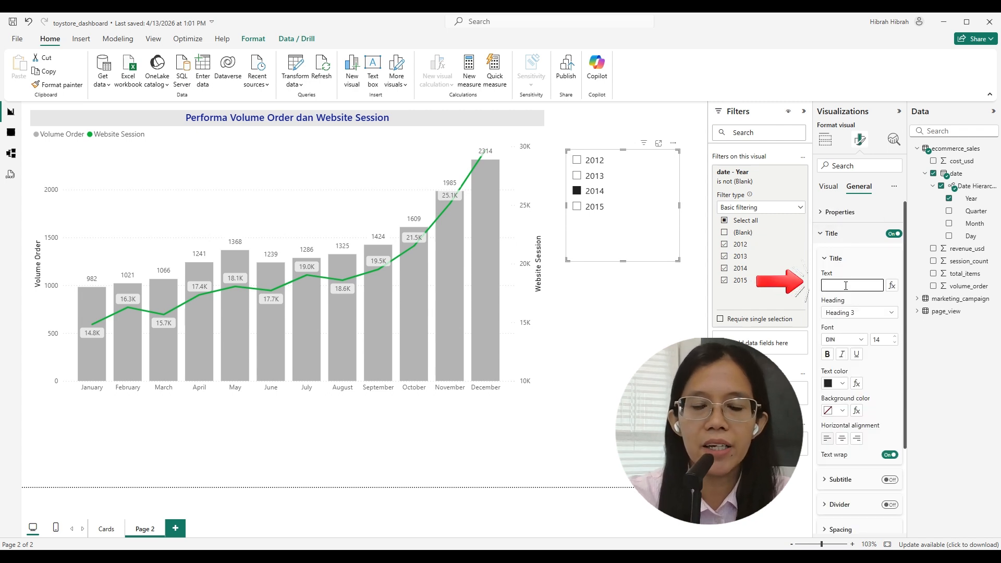
type("Select Year")
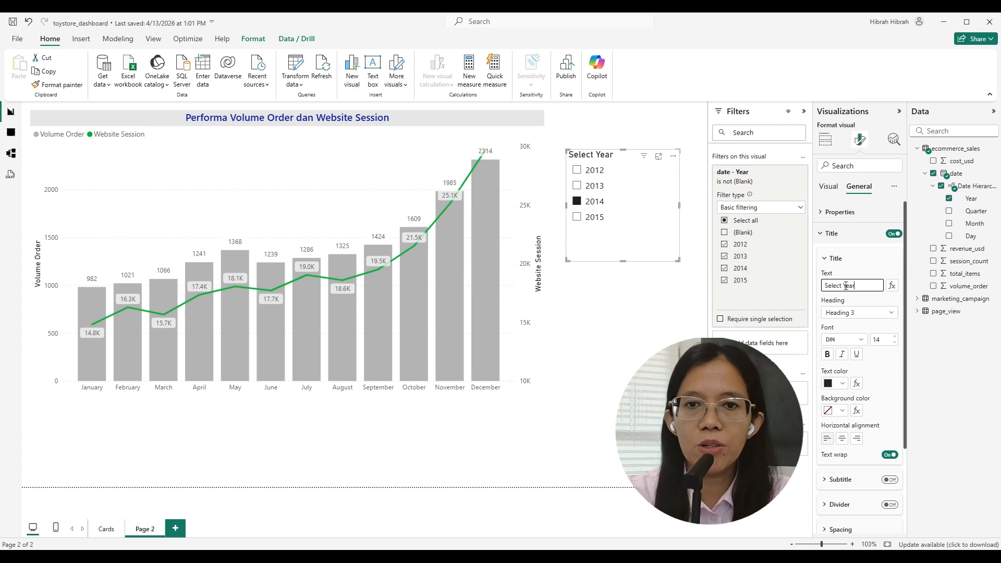
Step: Format the slicer title in Segoe UI Semibold with dark blue text, a light gray background and centered alignment
left_click(845, 341)
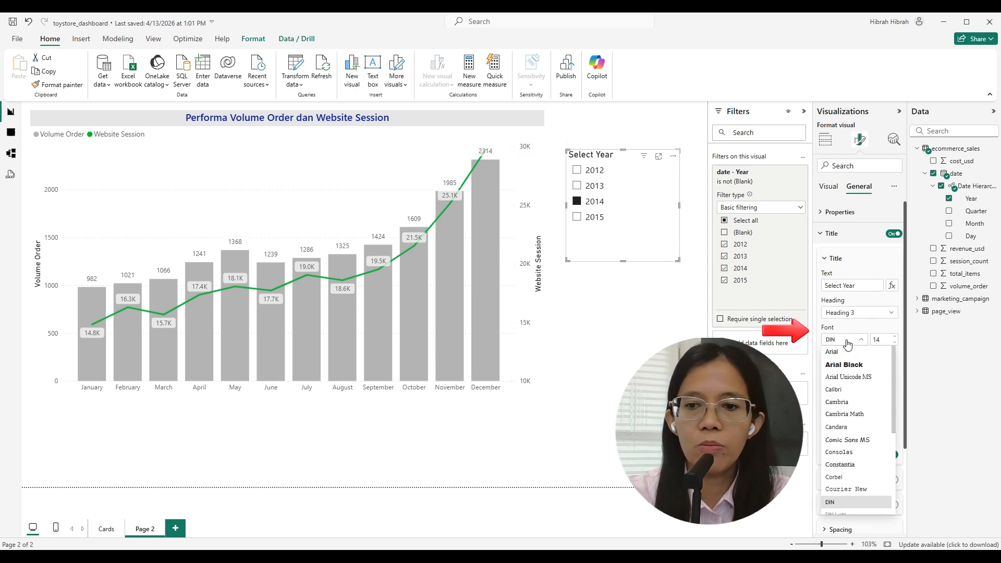
scroll(881, 428, "down", 3)
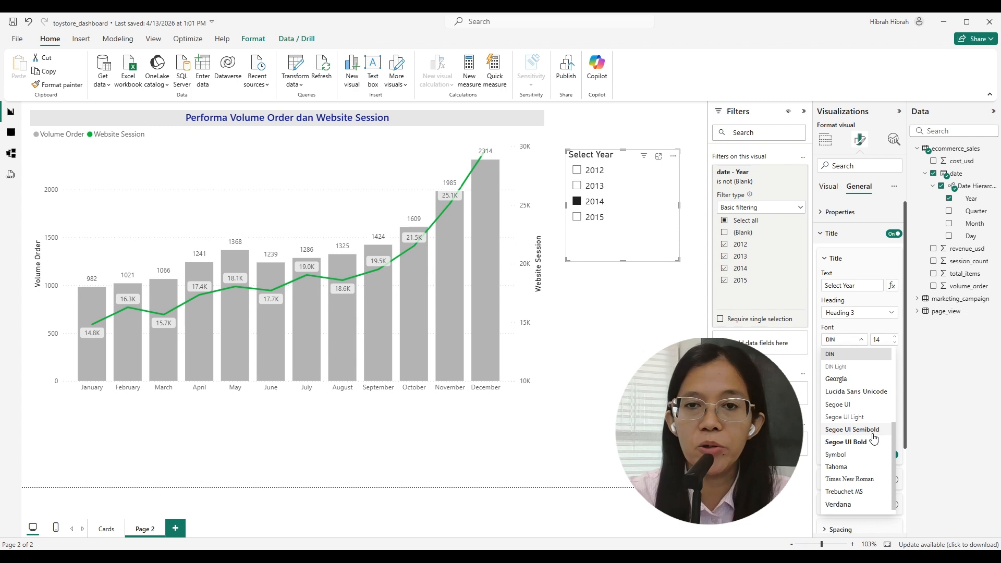
left_click(872, 432)
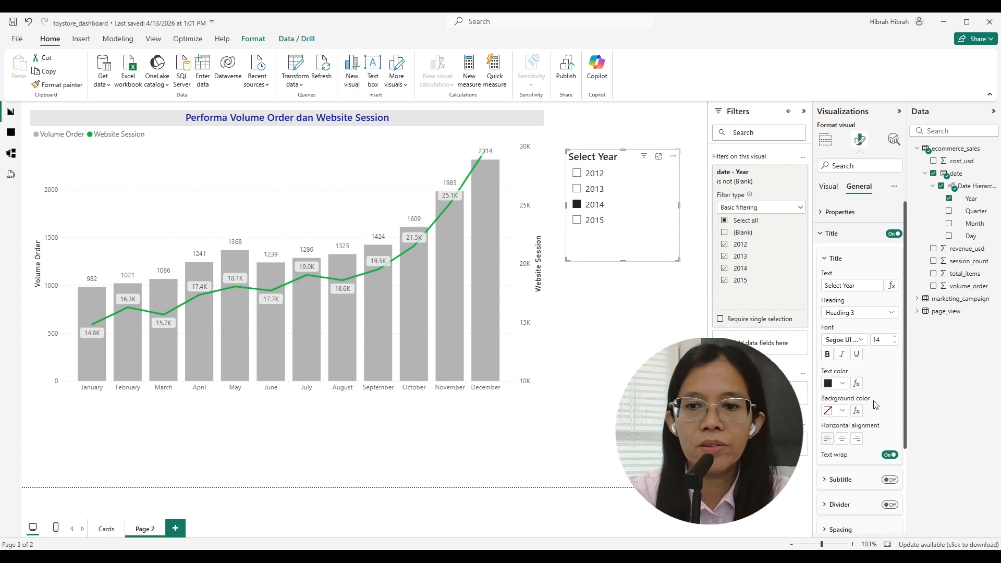
left_click(842, 384)
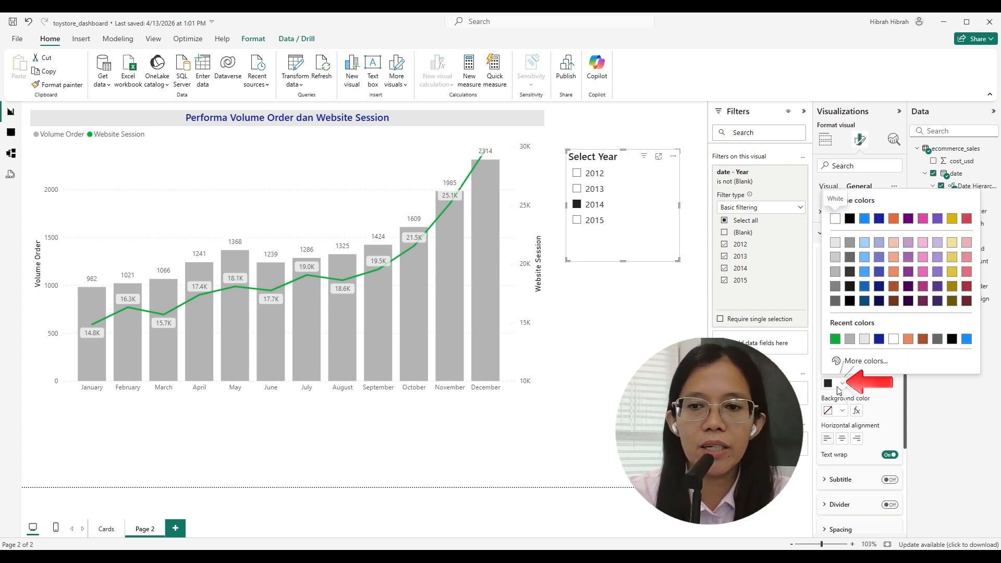
left_click(879, 338)
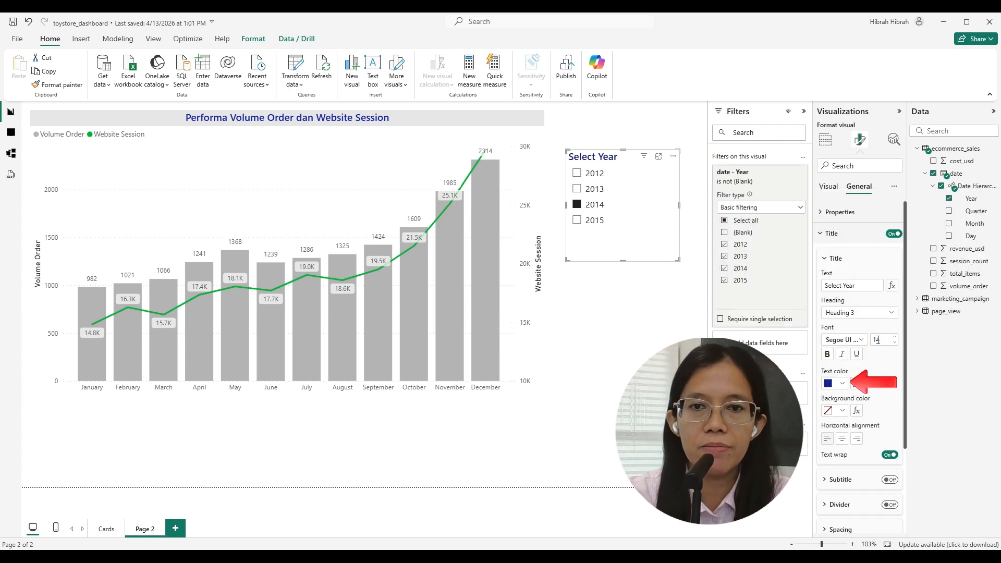
left_click(843, 411)
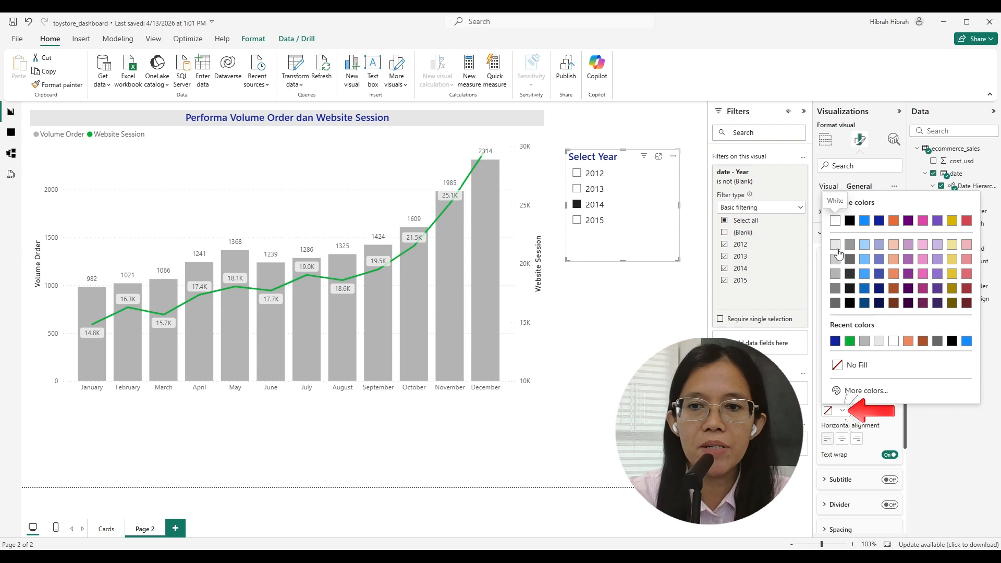
left_click(835, 245)
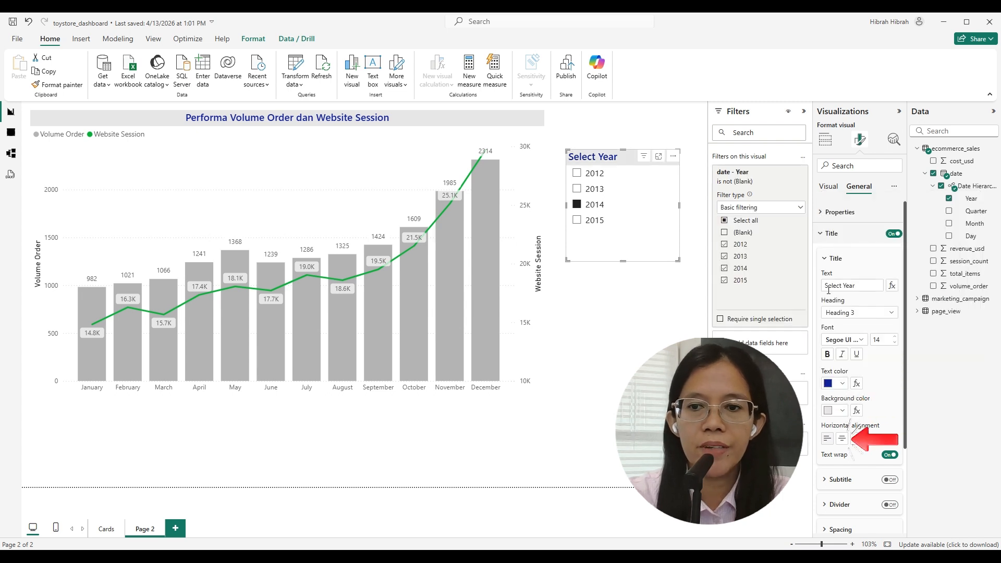
left_click(843, 441)
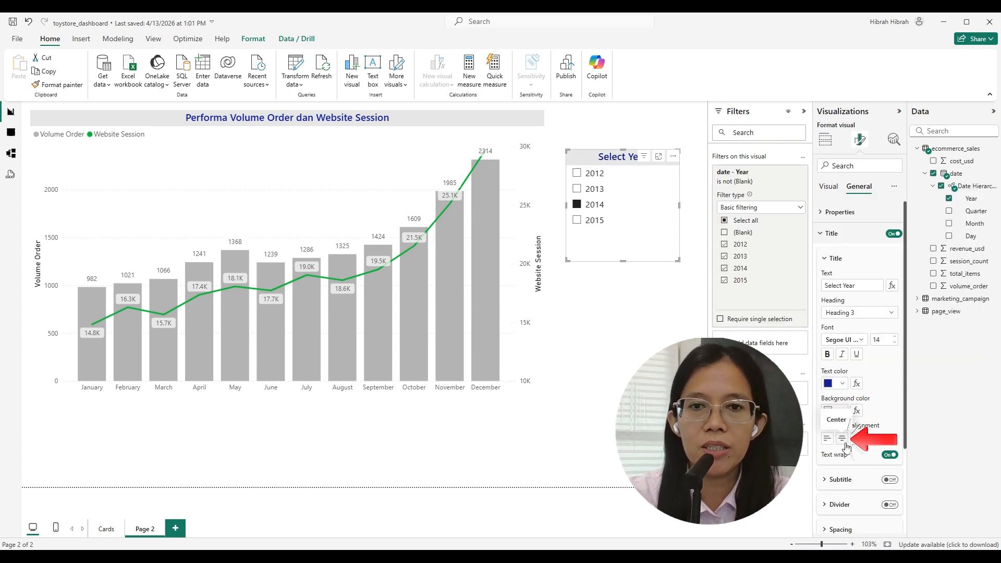
left_click(633, 369)
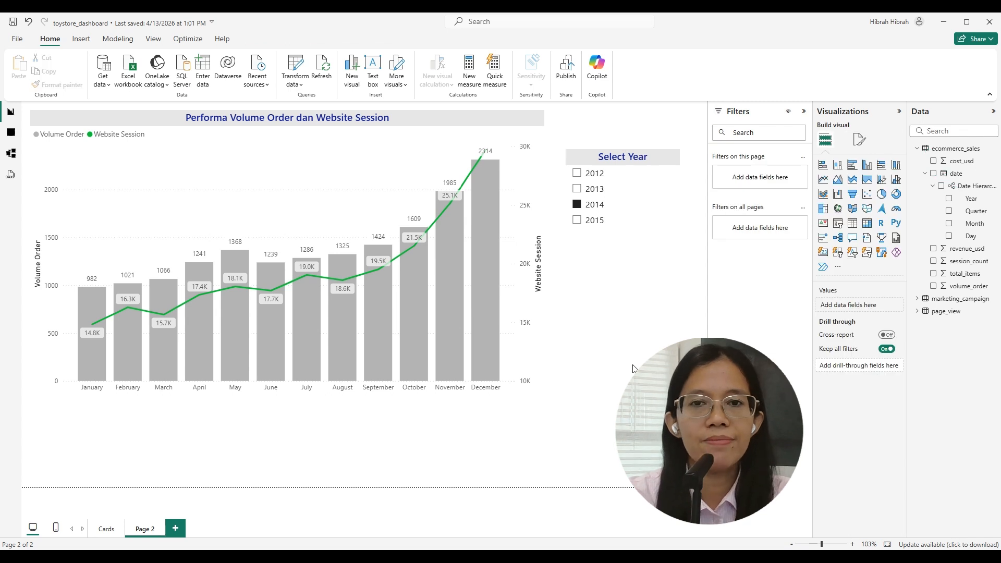